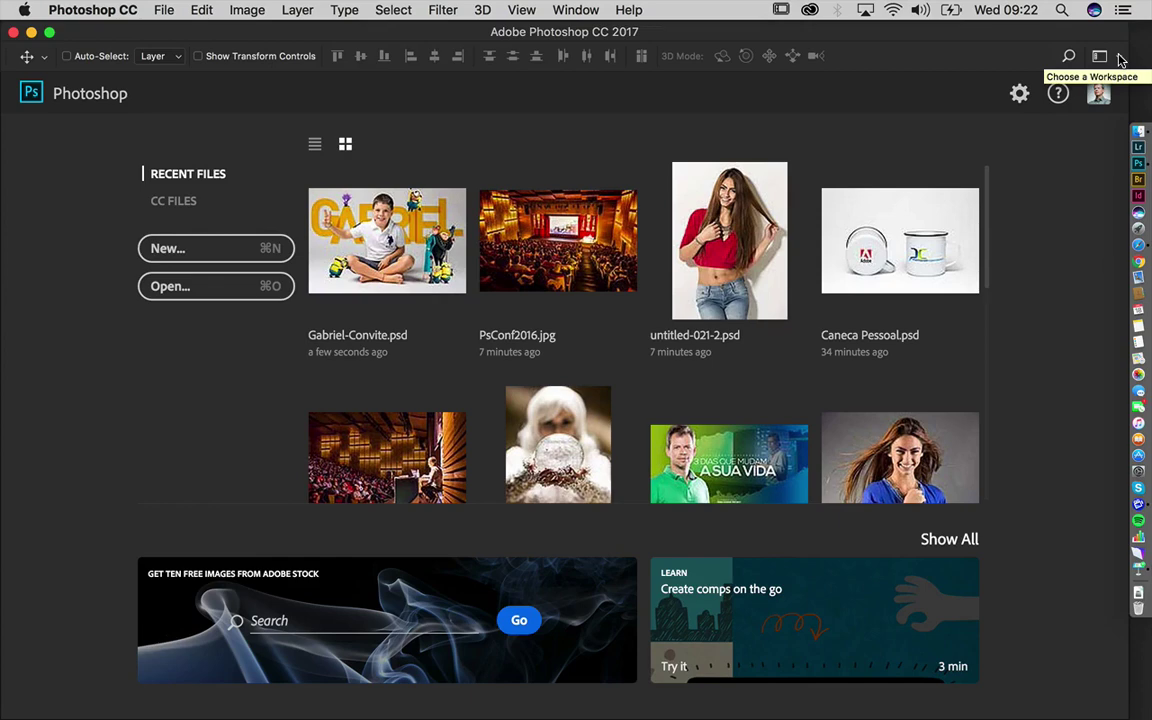
# Switch to the Essentials workspace, then return to the Start workspace
pyautogui.click(1120, 60)
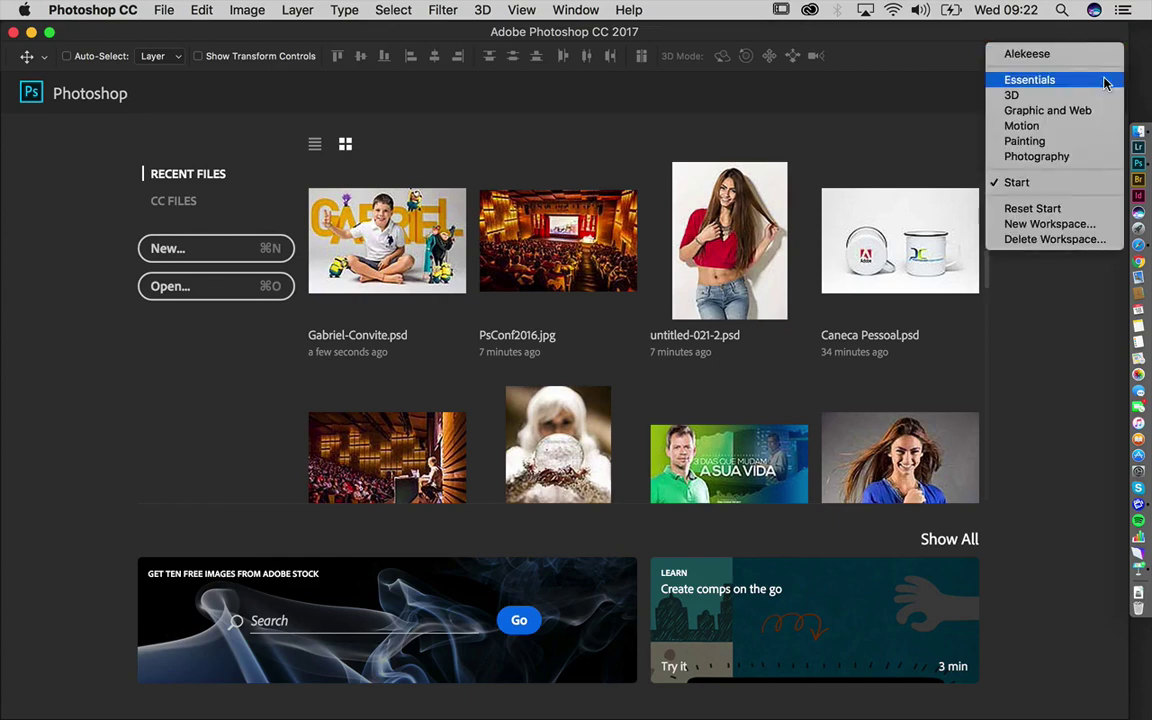
pyautogui.click(1106, 82)
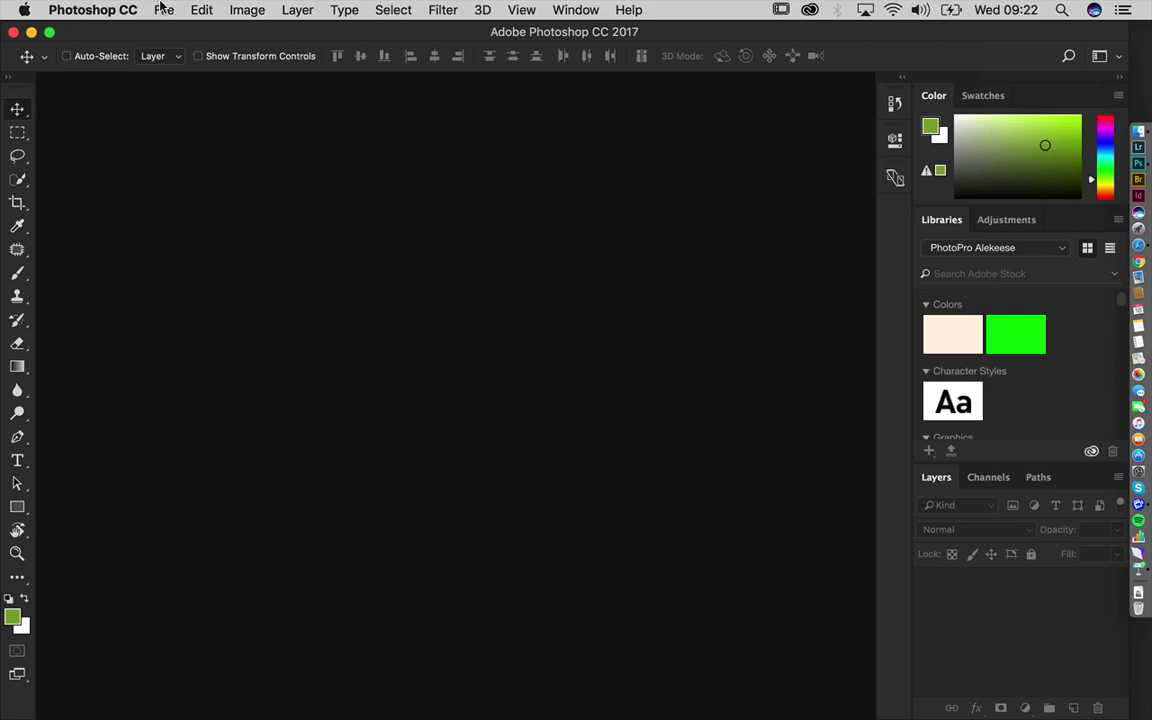
pyautogui.click(162, 9)
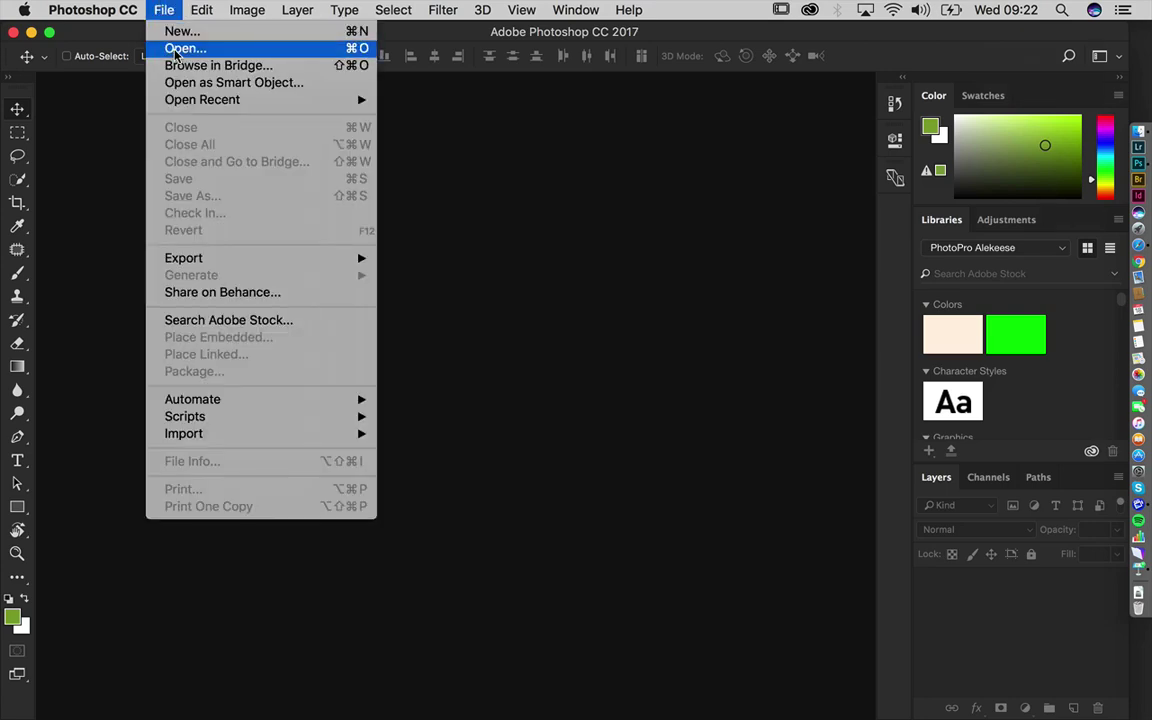
pyautogui.click(155, 9)
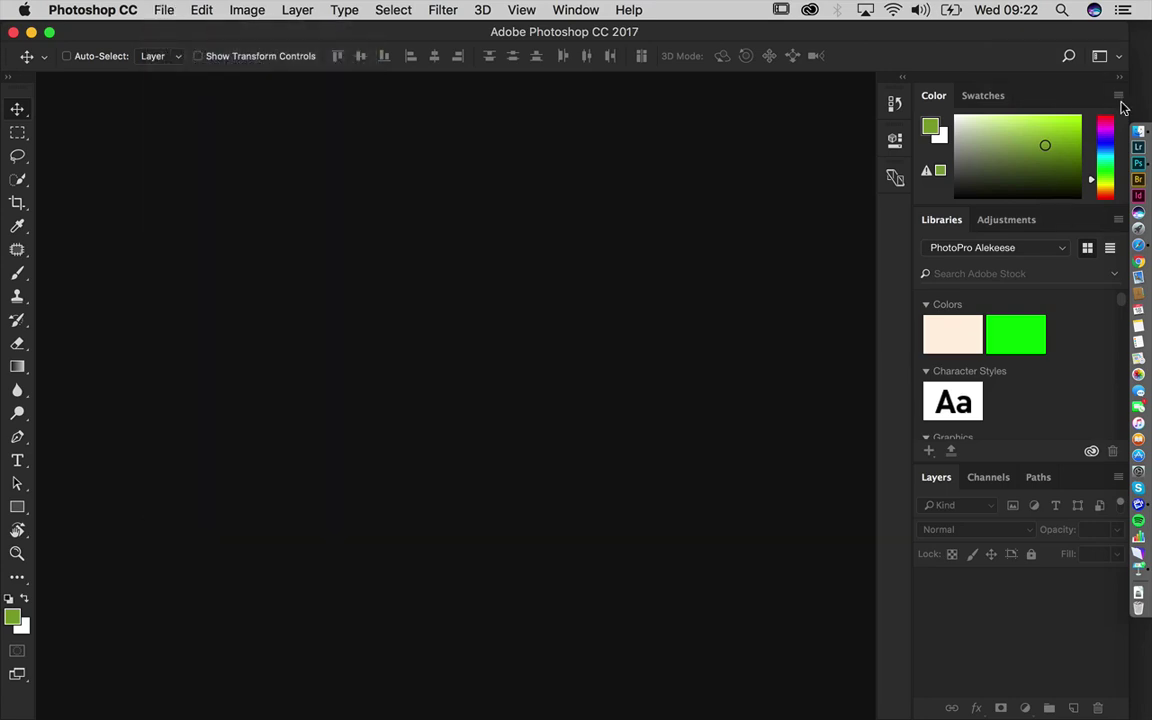
pyautogui.click(1102, 55)
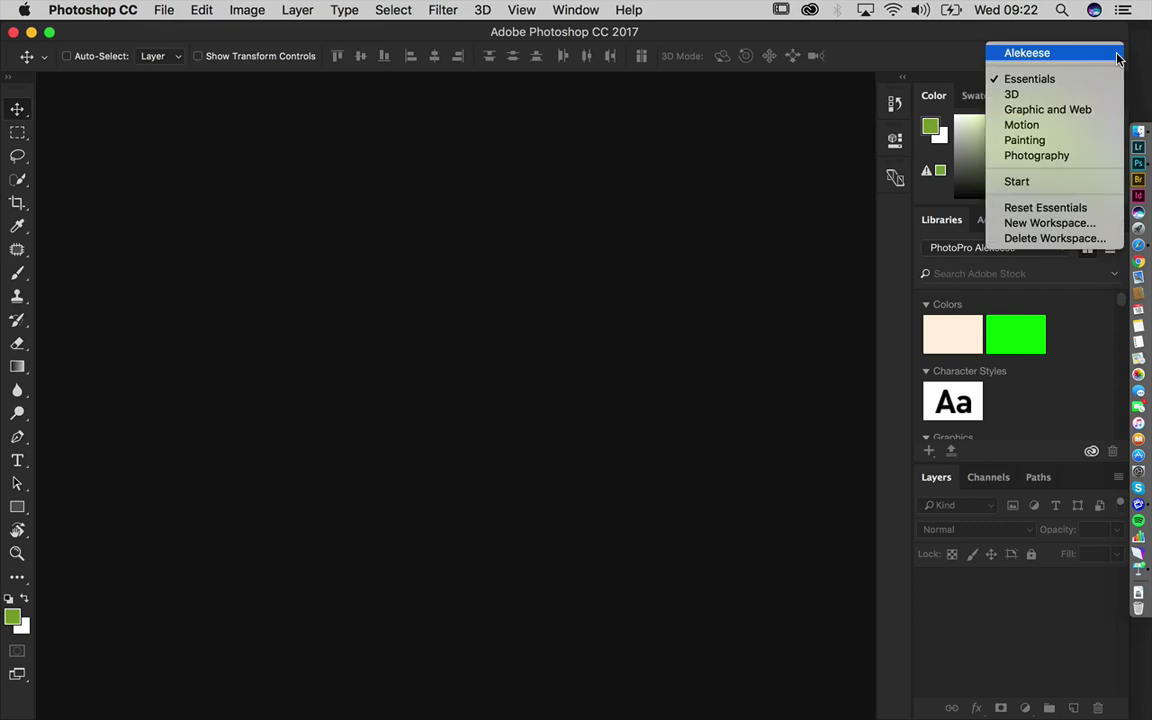
pyautogui.click(1084, 181)
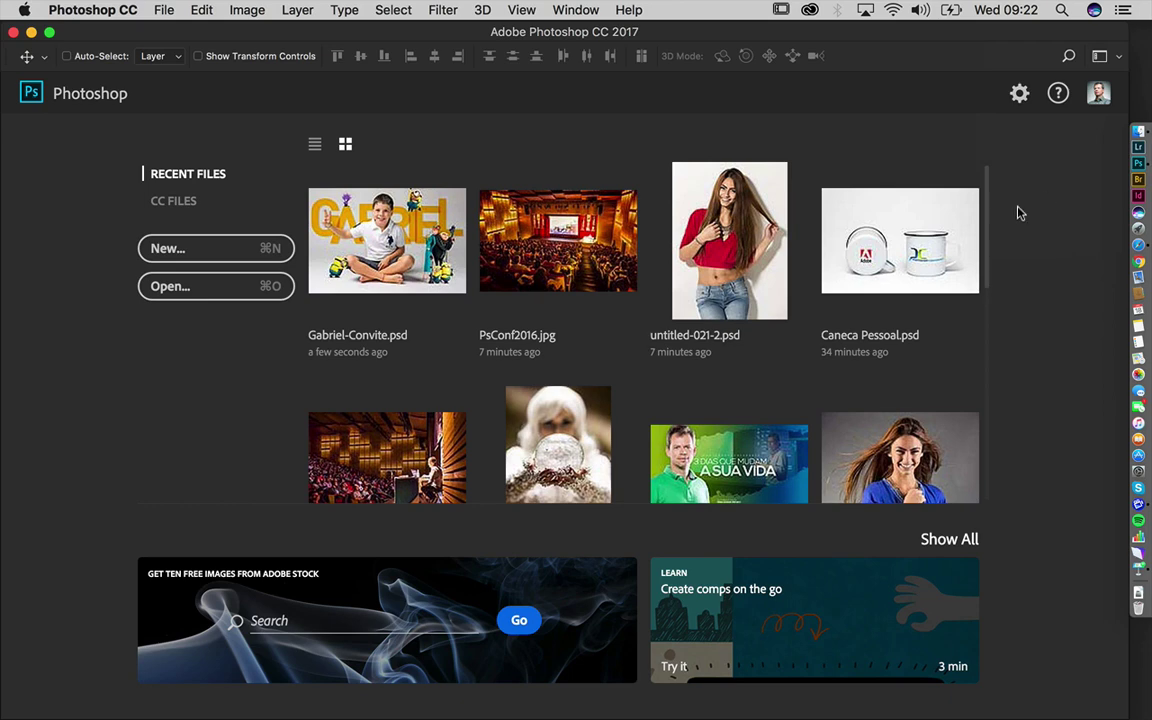
# Browse Creative Cloud files, then recent files in list and thumbnail views
pyautogui.scroll(-2, 474, 358)
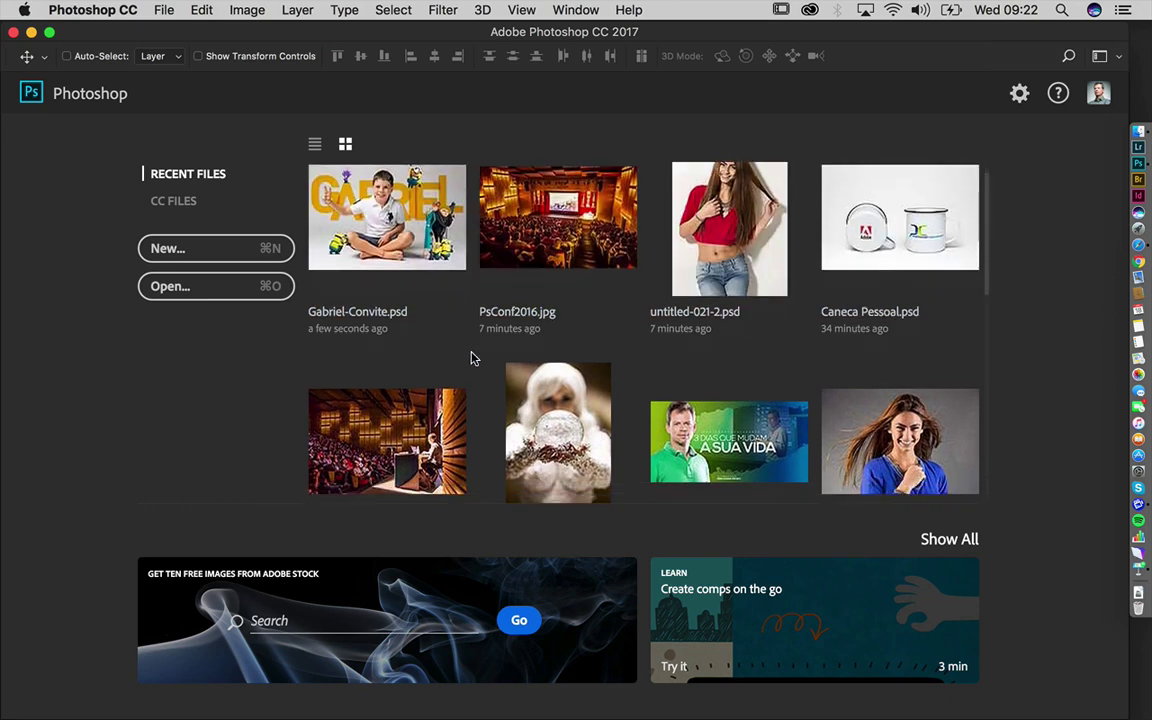
pyautogui.scroll(-3, 474, 358)
pyautogui.scroll(-3, 474, 358)
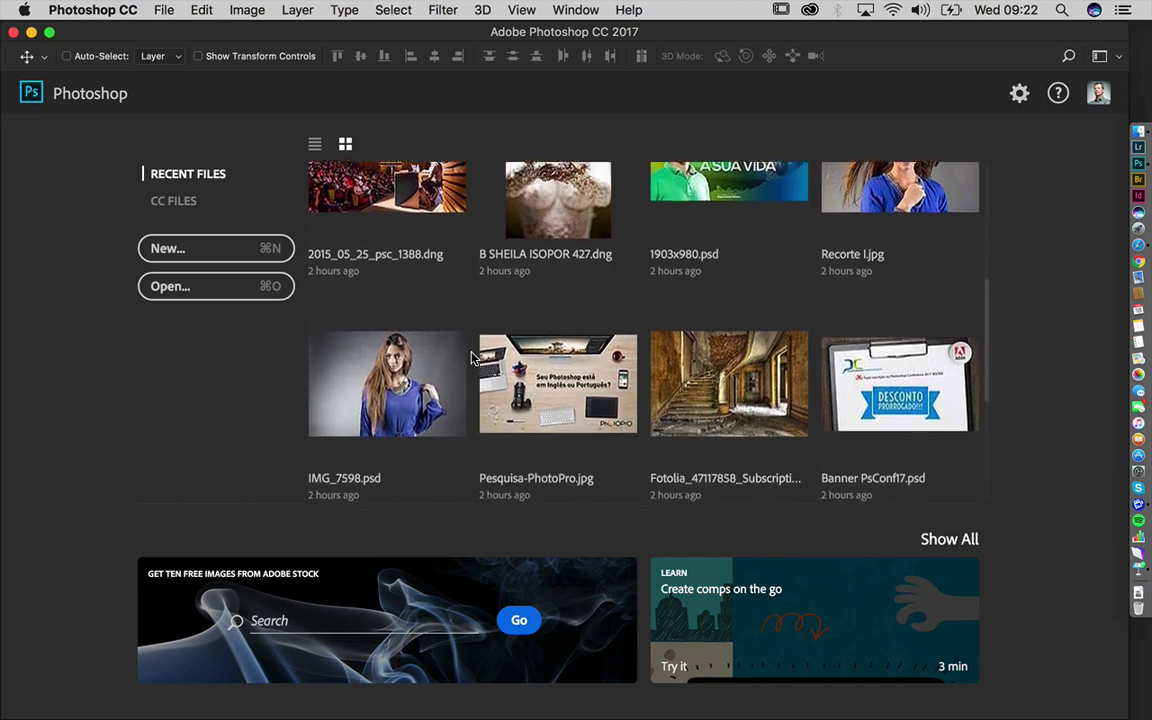
pyautogui.scroll(4, 474, 358)
pyautogui.scroll(4, 474, 358)
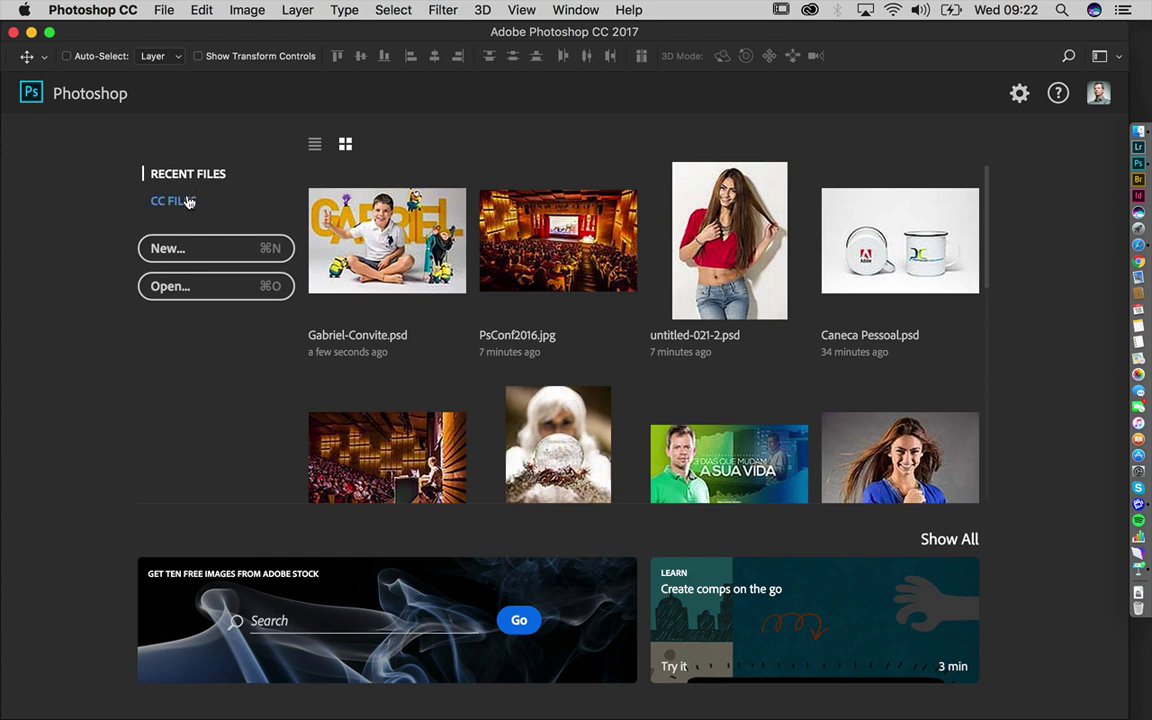
pyautogui.click(189, 202)
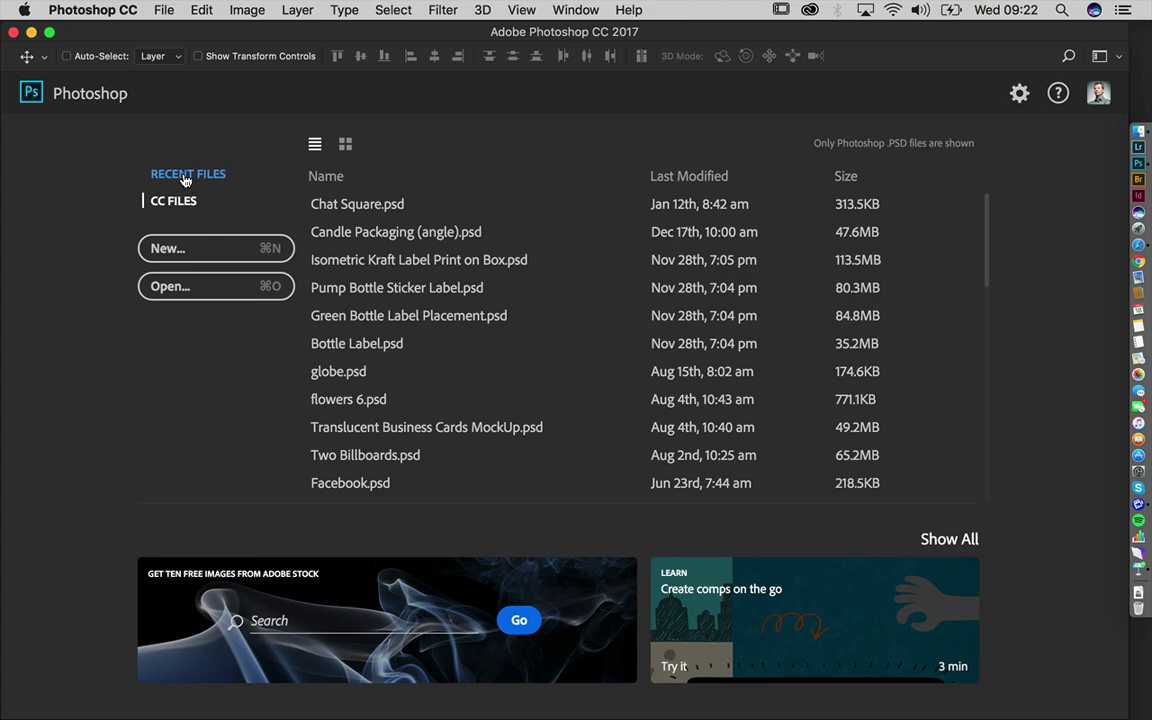
pyautogui.click(185, 178)
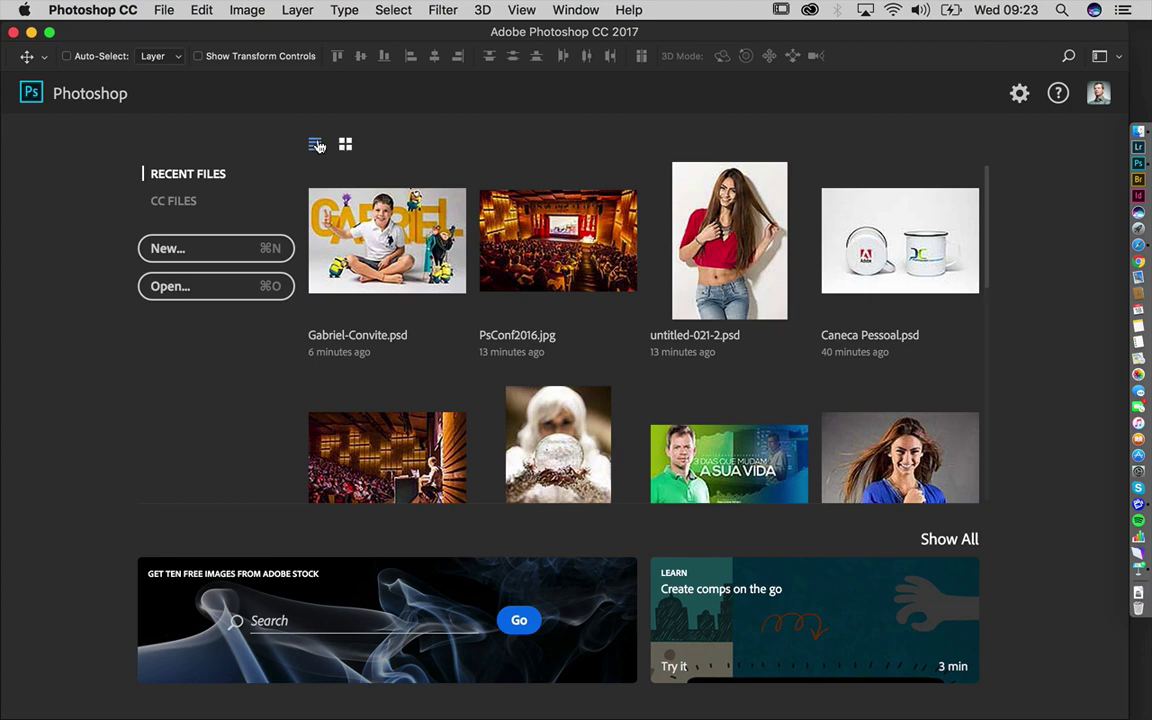
pyautogui.click(315, 145)
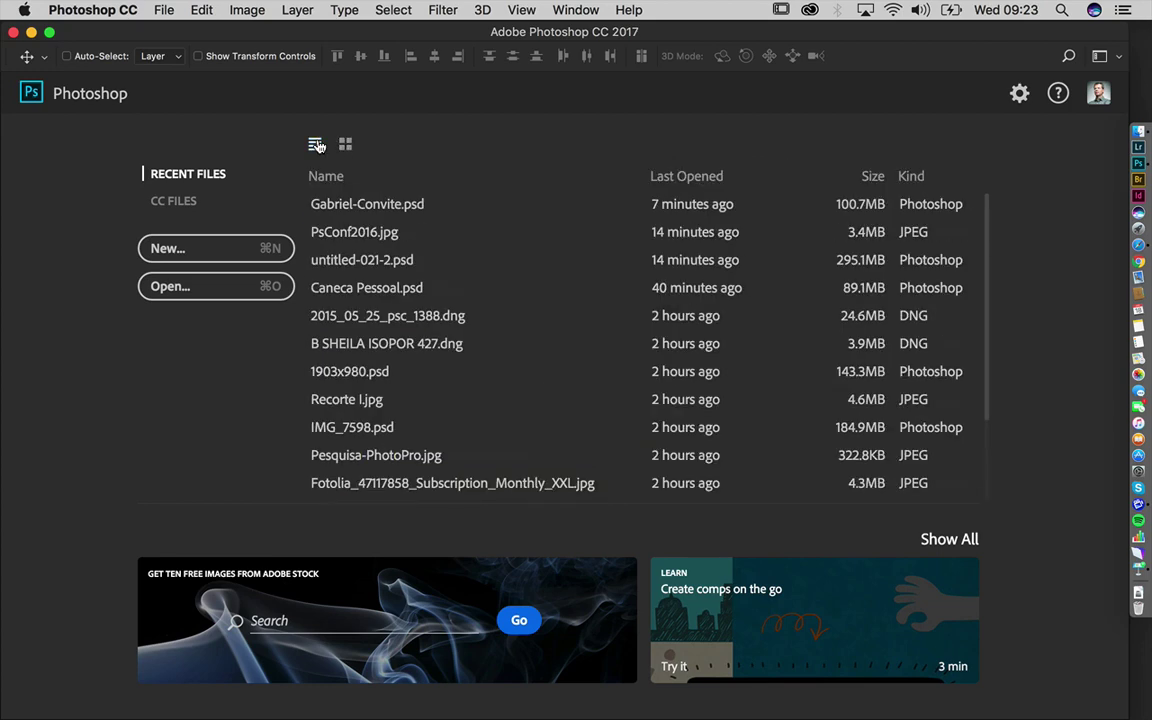
pyautogui.click(346, 146)
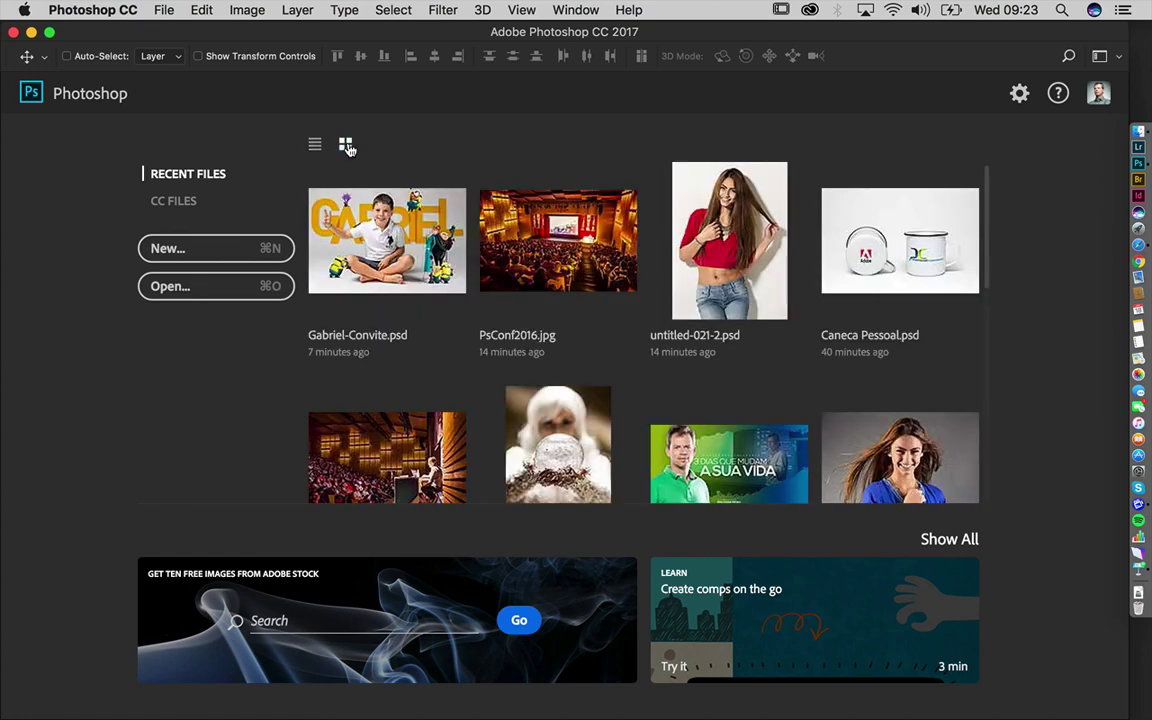
# Open Gabriel-Convite.psd and toggle its layers to isolate the boy photo and restore them
pyautogui.click(380, 247)
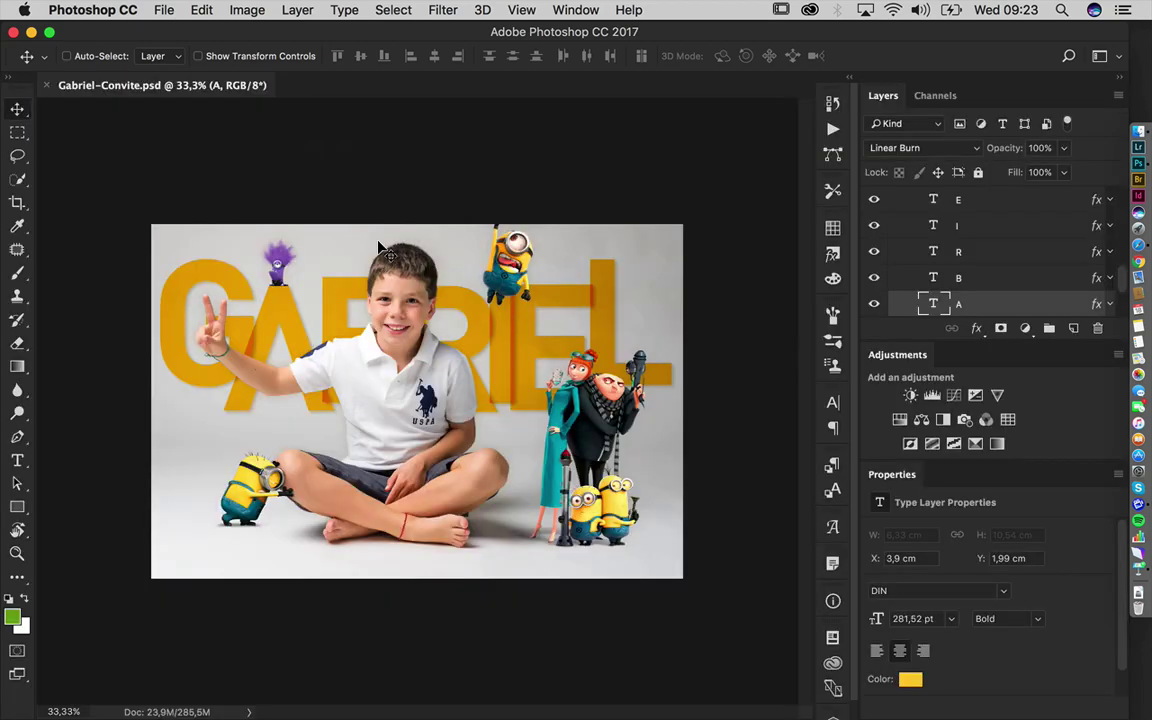
pyautogui.scroll(3, 378, 245)
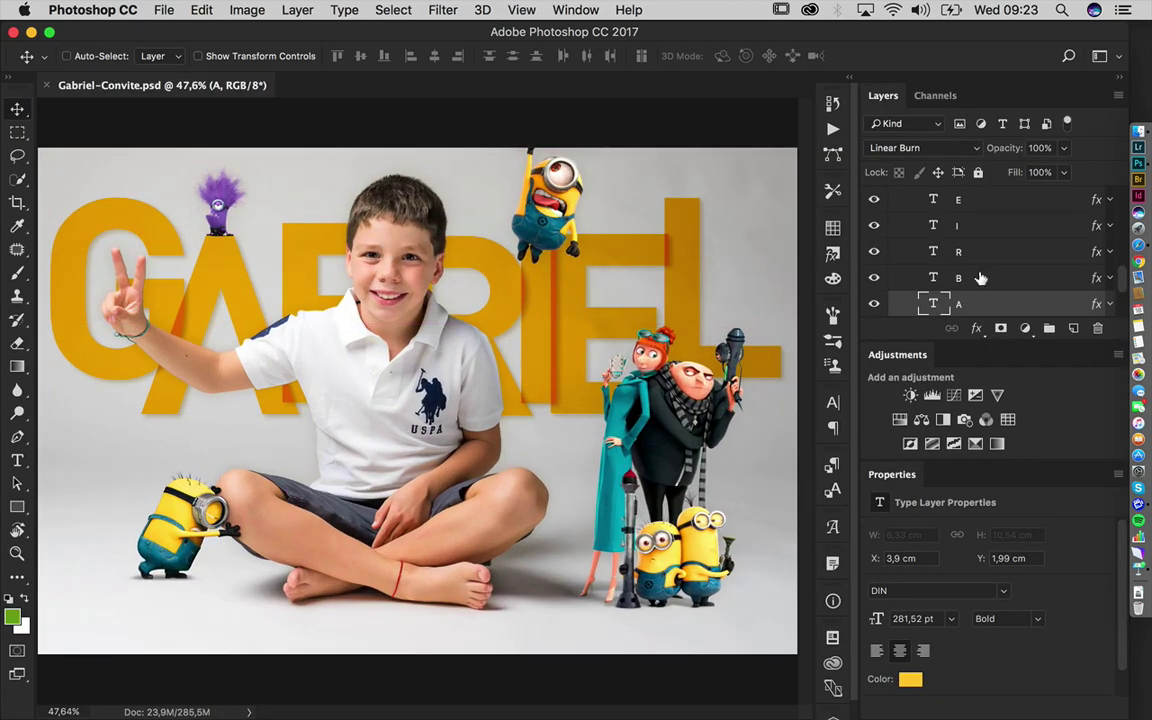
pyautogui.scroll(-3, 995, 273)
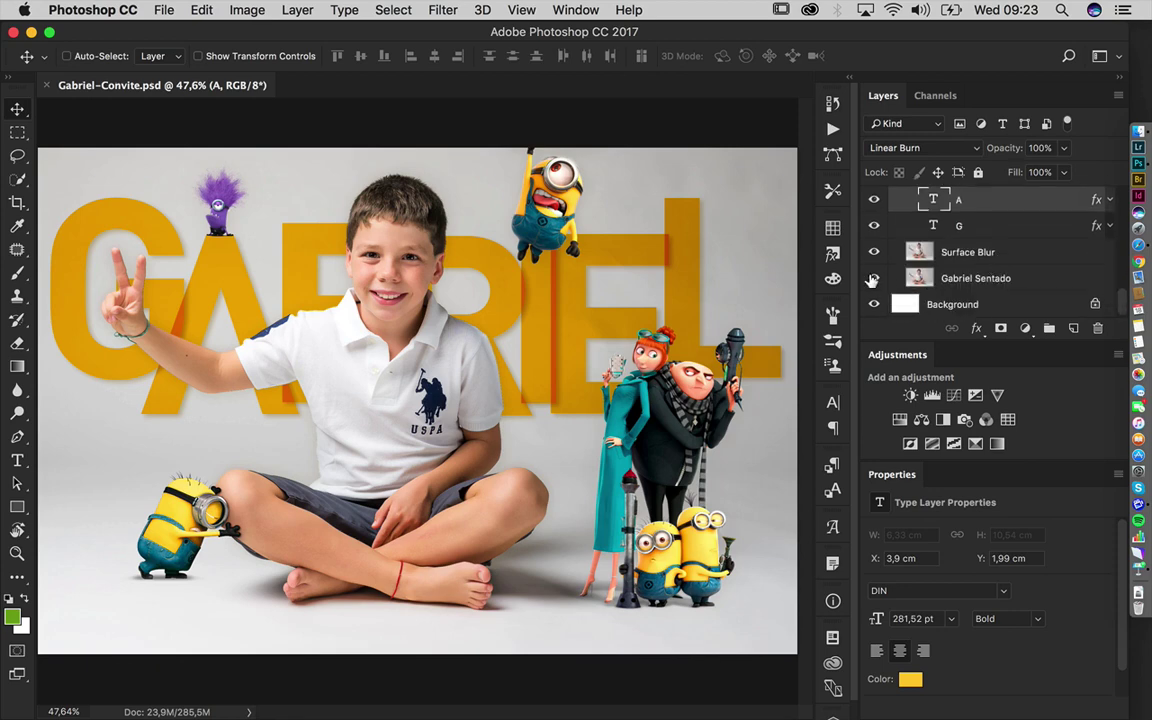
pyautogui.keyDown('alt'); pyautogui.click(874, 278); pyautogui.keyUp('alt')
pyautogui.keyDown('alt'); pyautogui.click(873, 279); pyautogui.keyUp('alt')
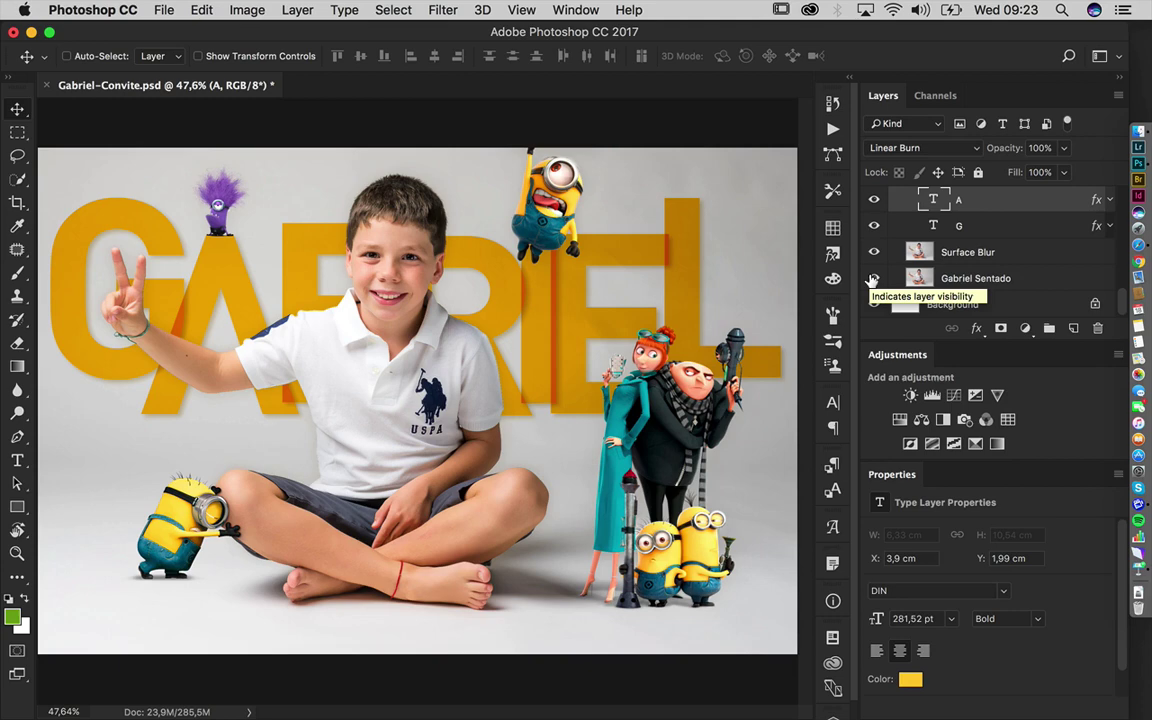
# Close Gabriel-Convite without saving, then open PsConf2016.jpg and zoom in
pyautogui.press('super+w')
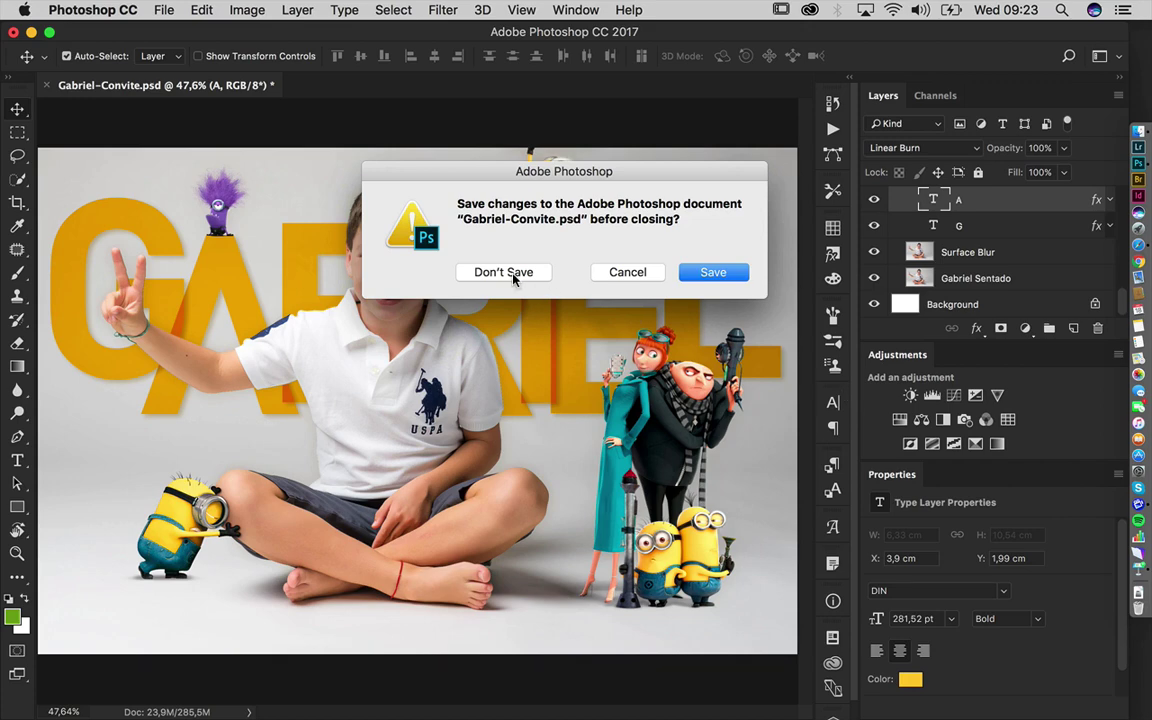
pyautogui.click(510, 274)
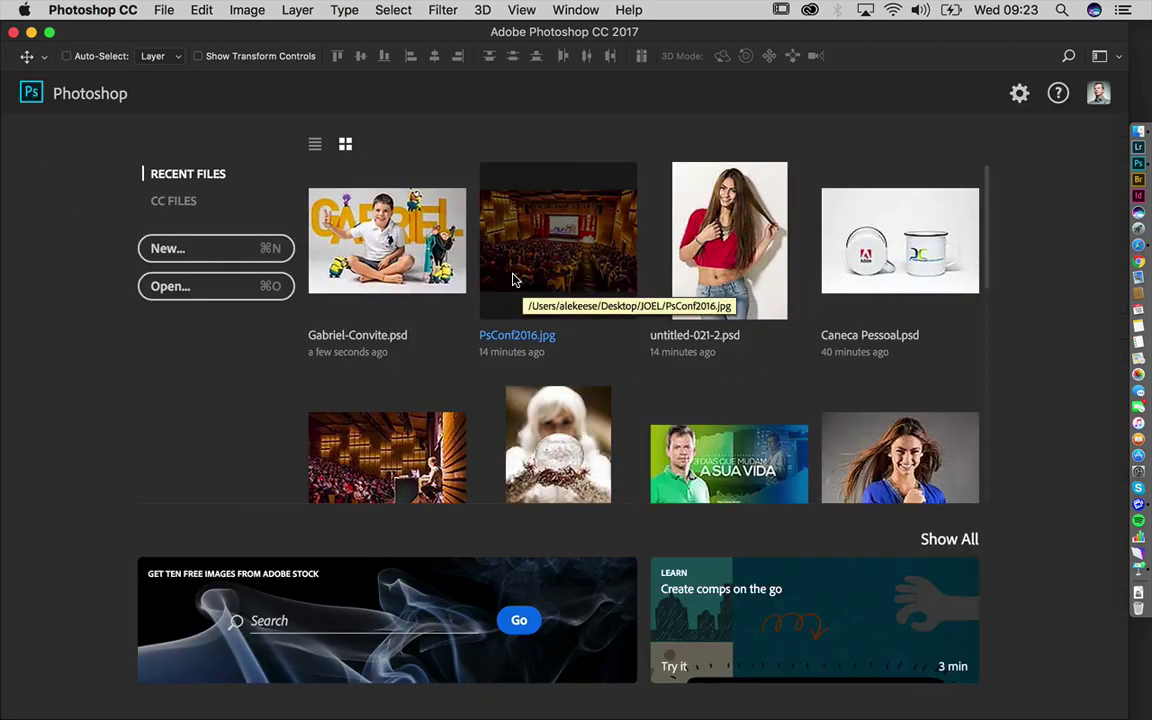
pyautogui.click(566, 258)
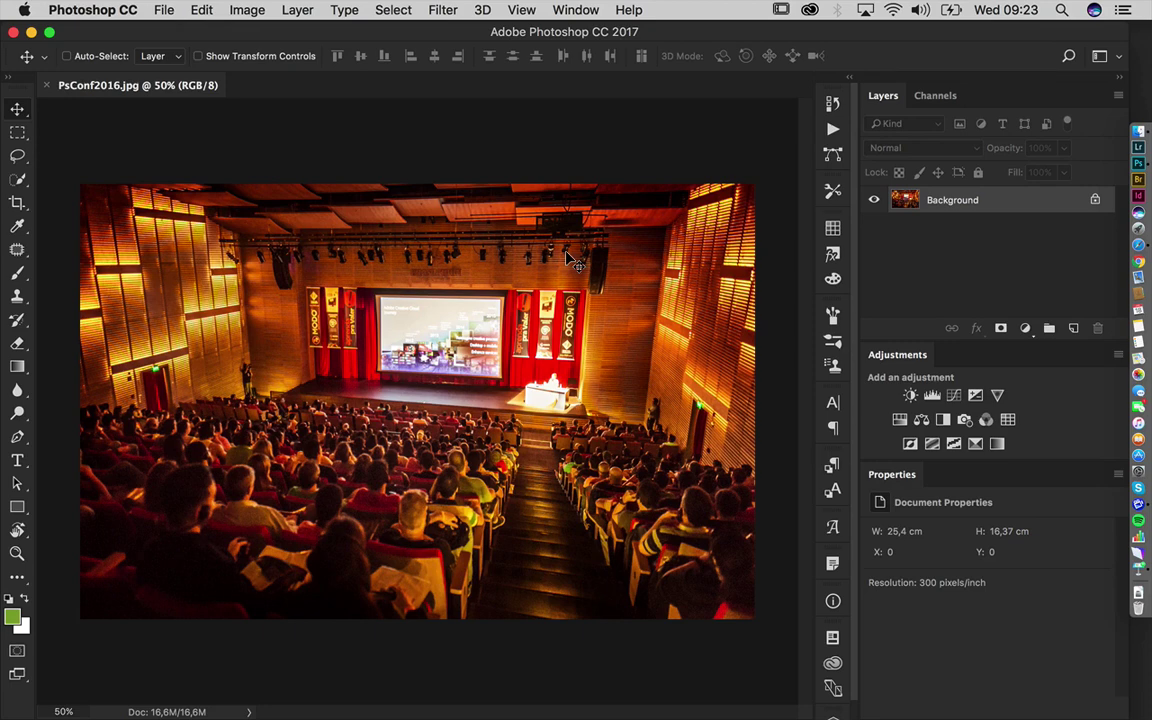
pyautogui.press('super+plus')
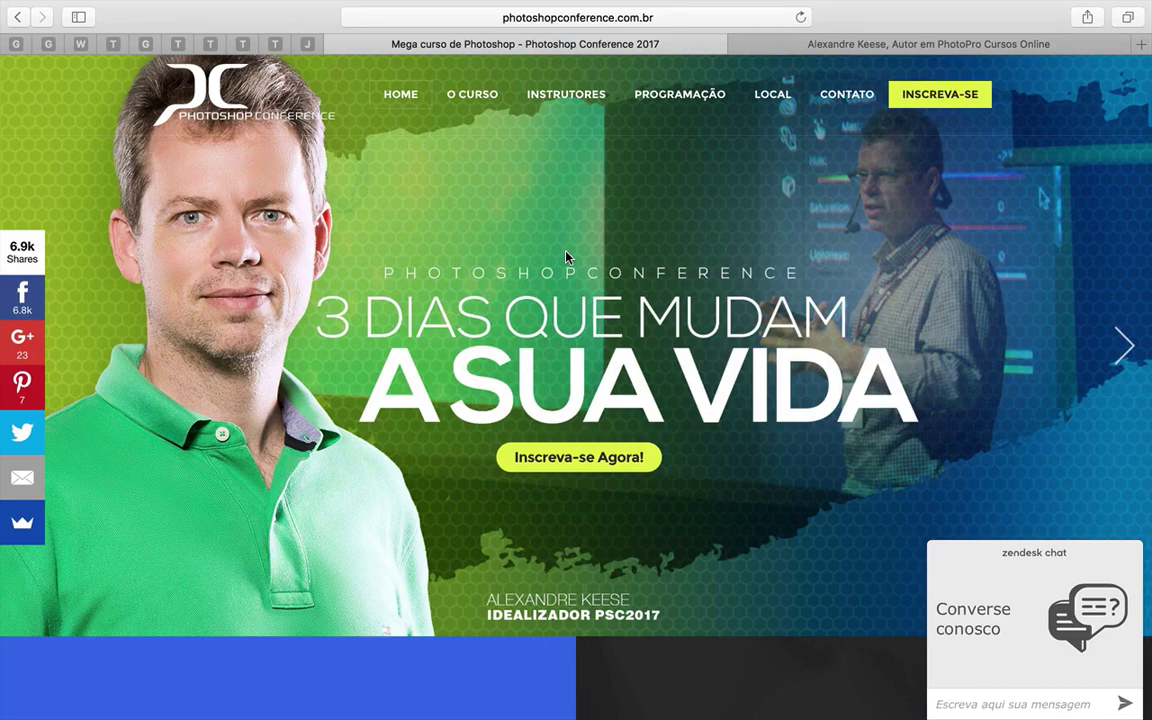
# Scroll the Photoshop Conference page down to the past-editions video thumbnails
pyautogui.scroll(-5, 565, 257)
pyautogui.scroll(-2, 565, 257)
pyautogui.scroll(-3, 565, 257)
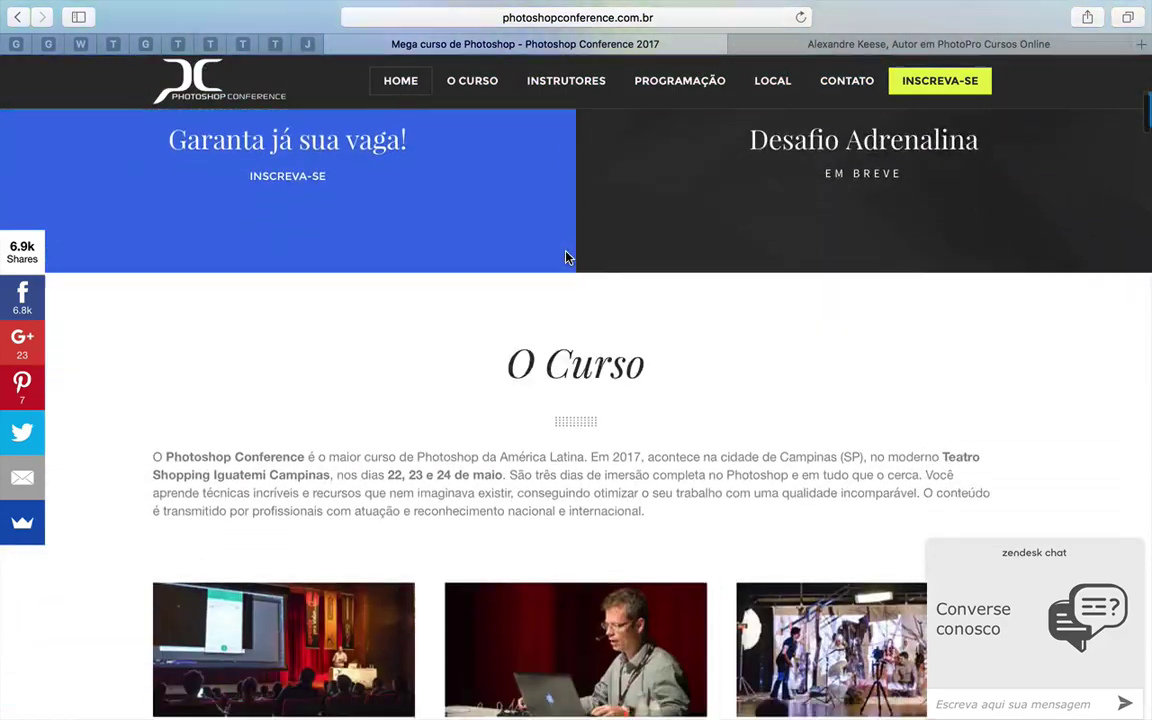
pyautogui.scroll(-2, 565, 257)
pyautogui.scroll(-3, 565, 257)
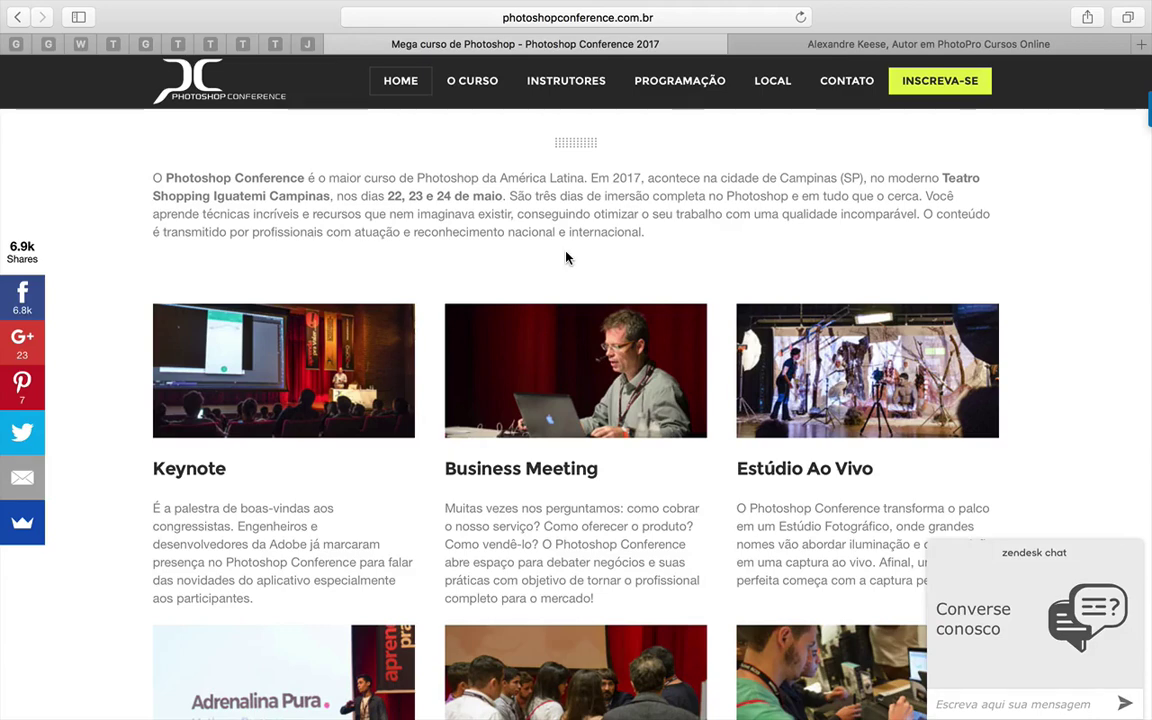
pyautogui.scroll(-5, 565, 258)
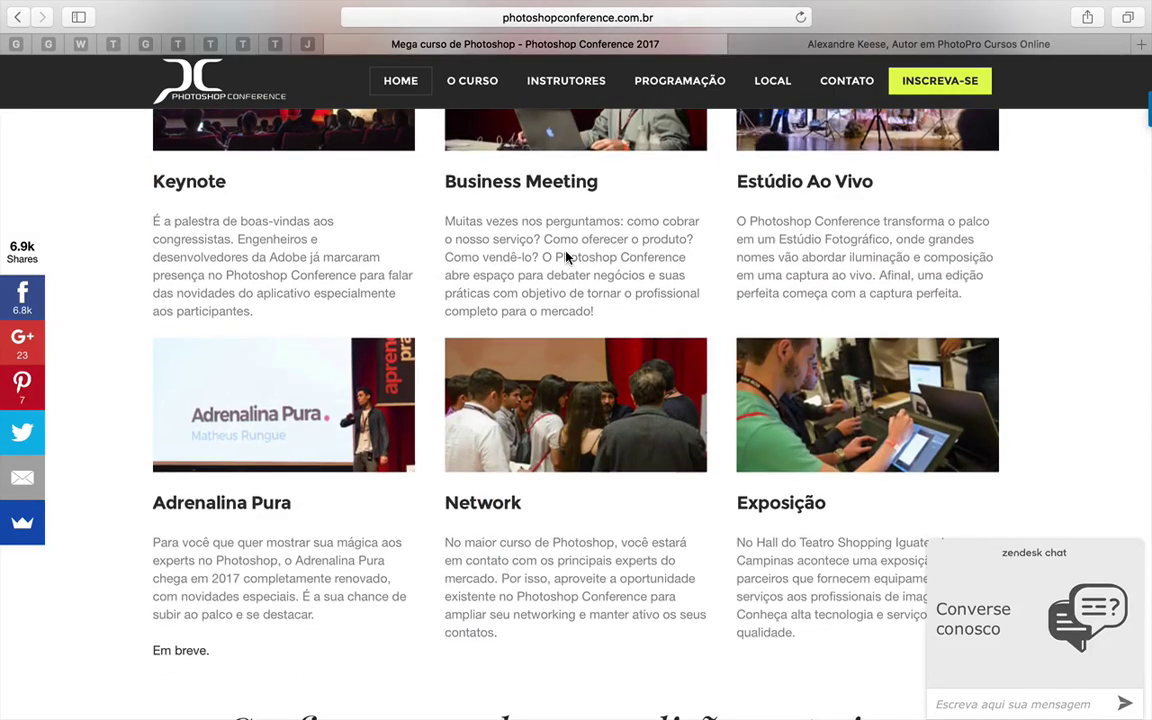
pyautogui.scroll(-2, 565, 258)
pyautogui.scroll(-4, 565, 258)
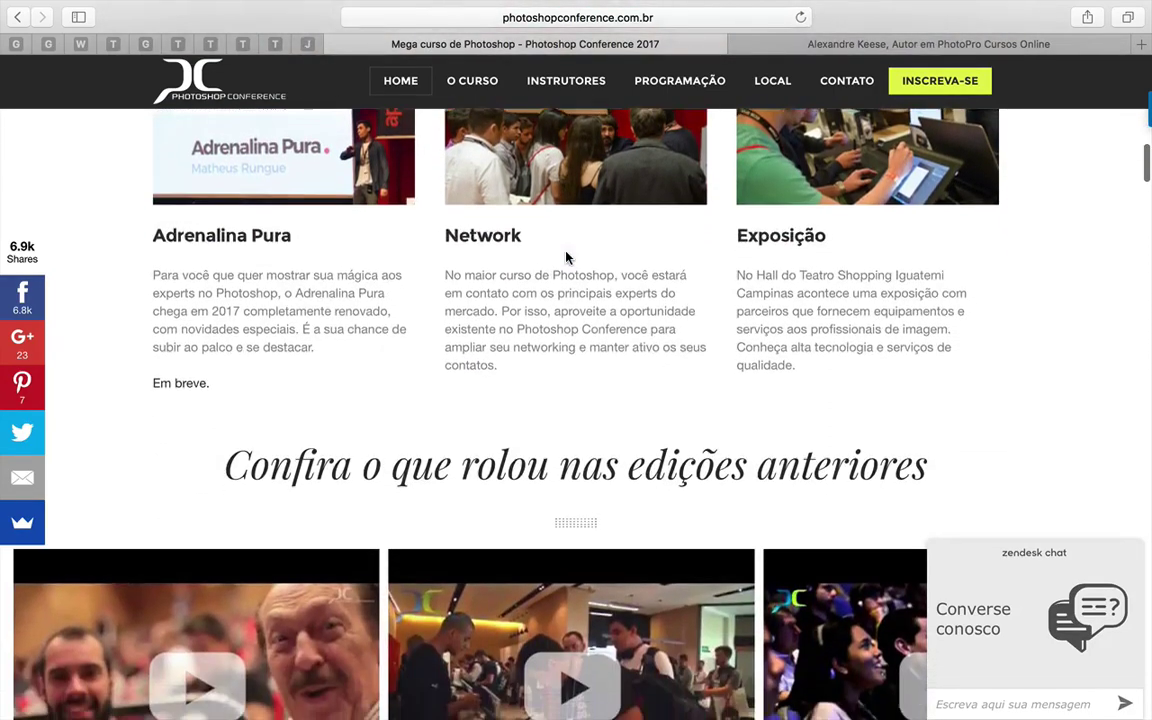
pyautogui.scroll(-2, 565, 258)
pyautogui.scroll(-2, 565, 258)
pyautogui.scroll(-2, 565, 258)
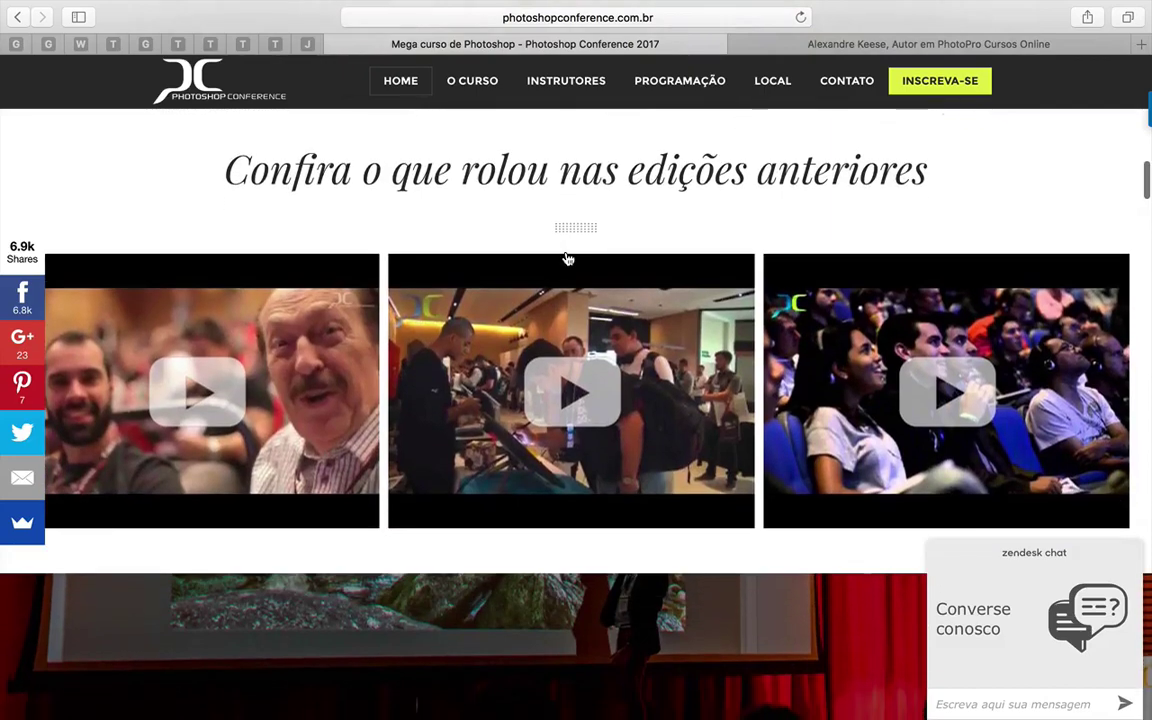
pyautogui.scroll(-2, 566, 259)
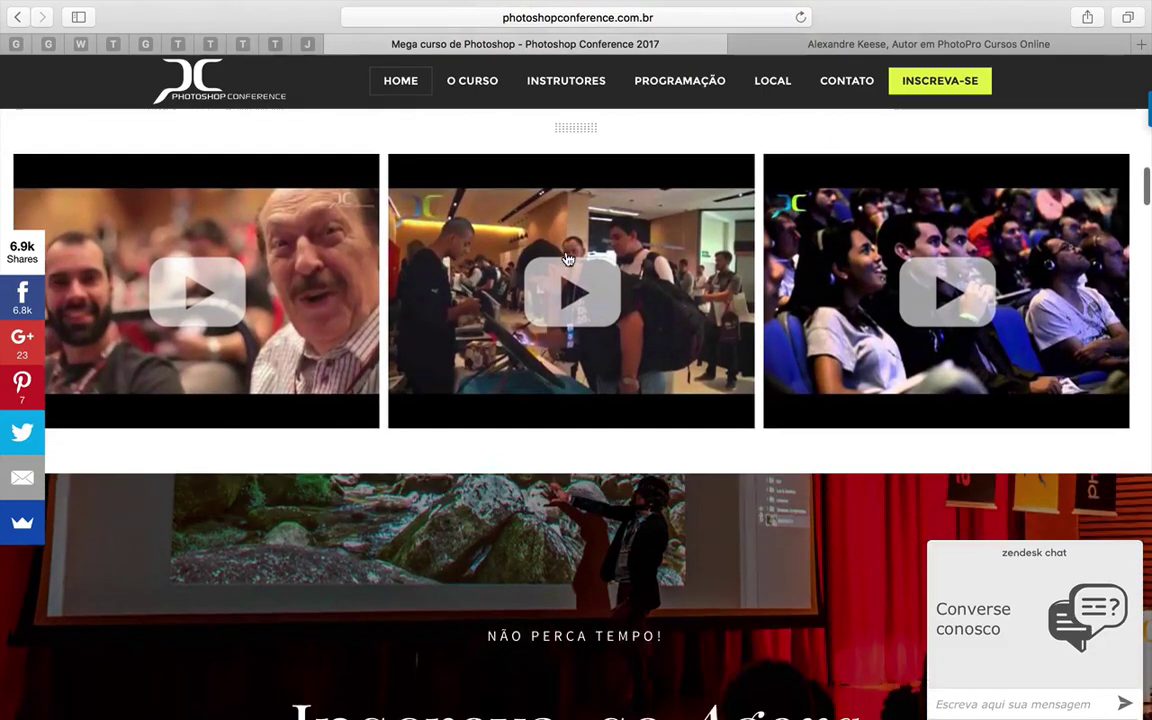
pyautogui.scroll(-2, 566, 259)
pyautogui.scroll(-2, 566, 259)
pyautogui.scroll(-3, 566, 259)
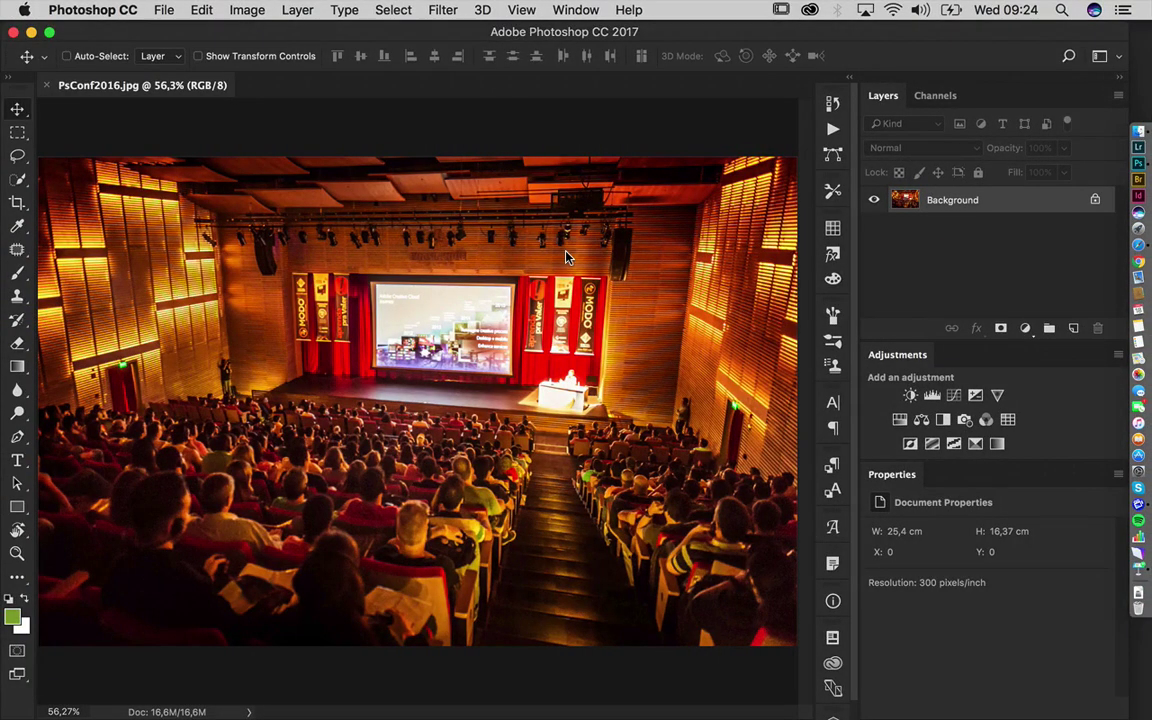
# Close the auditorium photo and start a new document measured in centimeters
pyautogui.press('super+w')
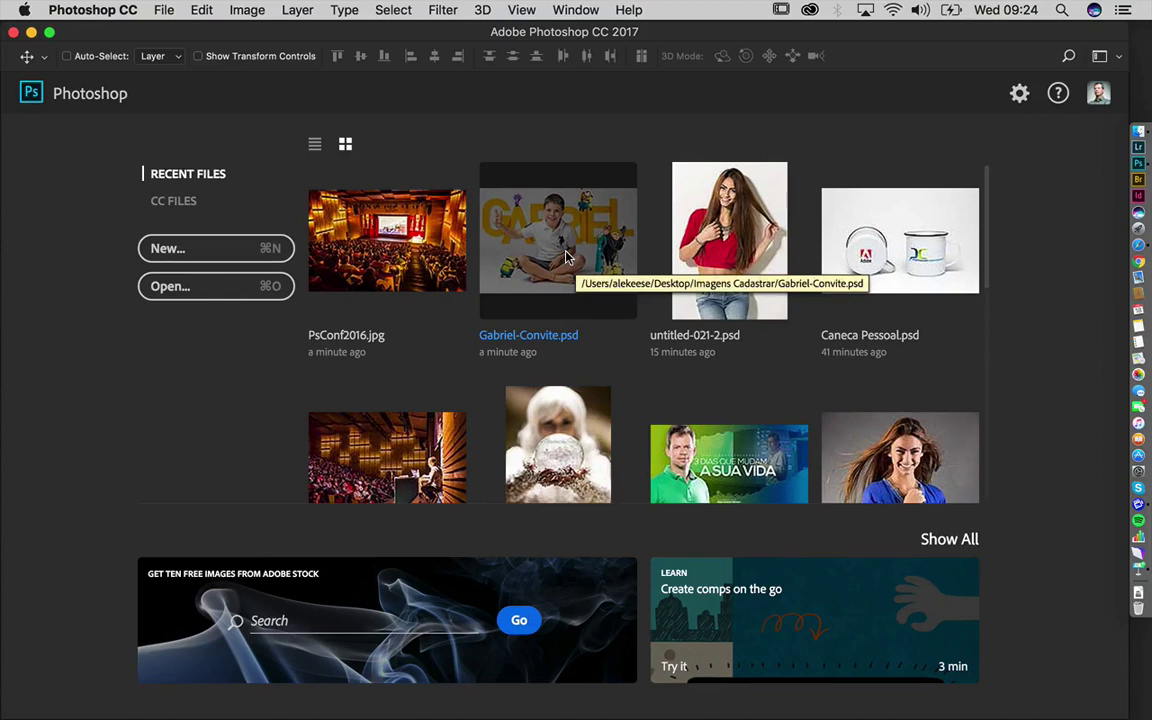
pyautogui.click(199, 251)
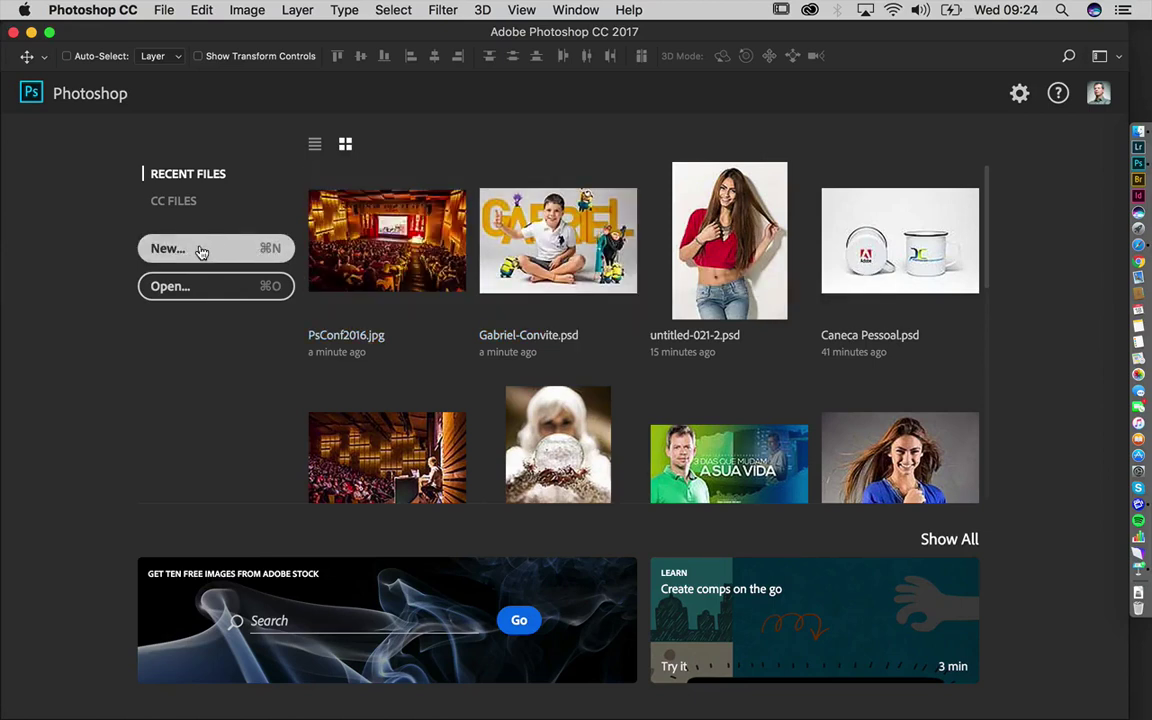
pyautogui.click(200, 251)
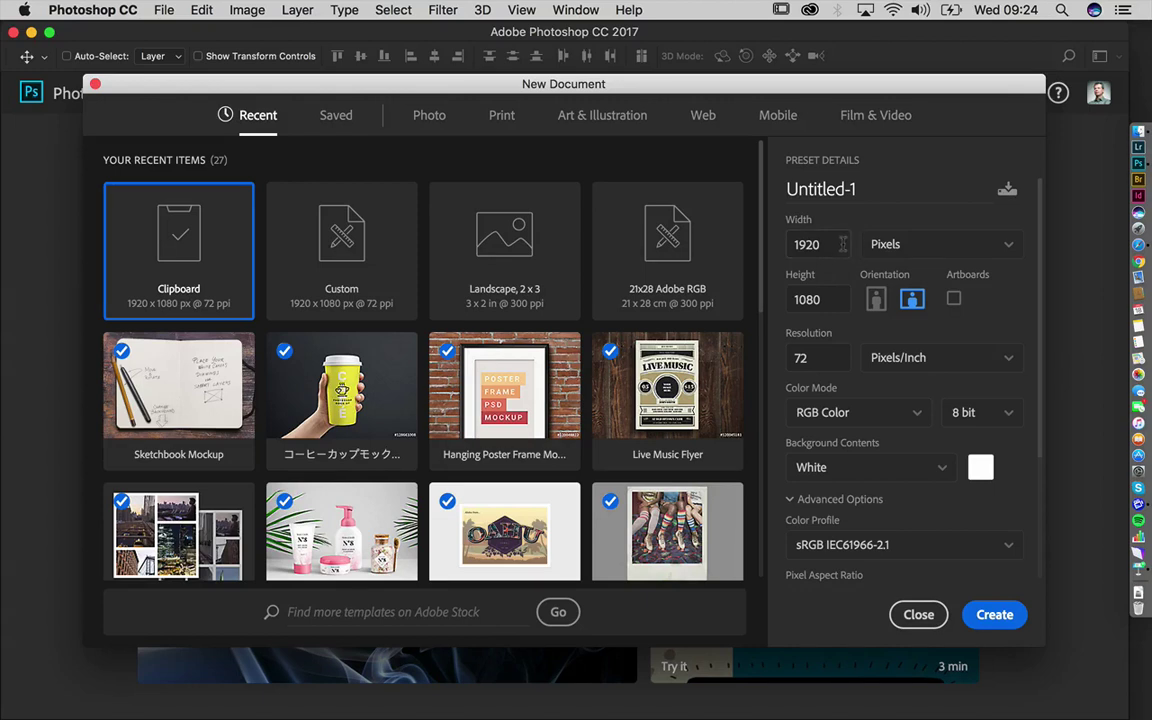
pyautogui.click(832, 246)
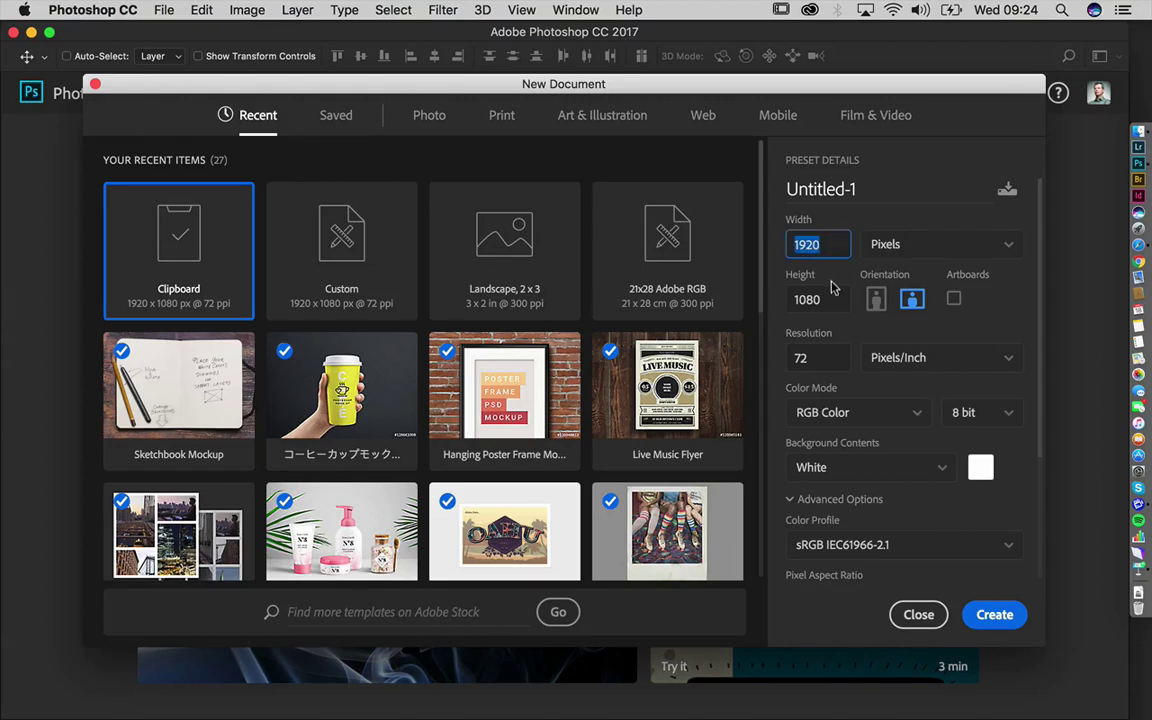
pyautogui.click(934, 249)
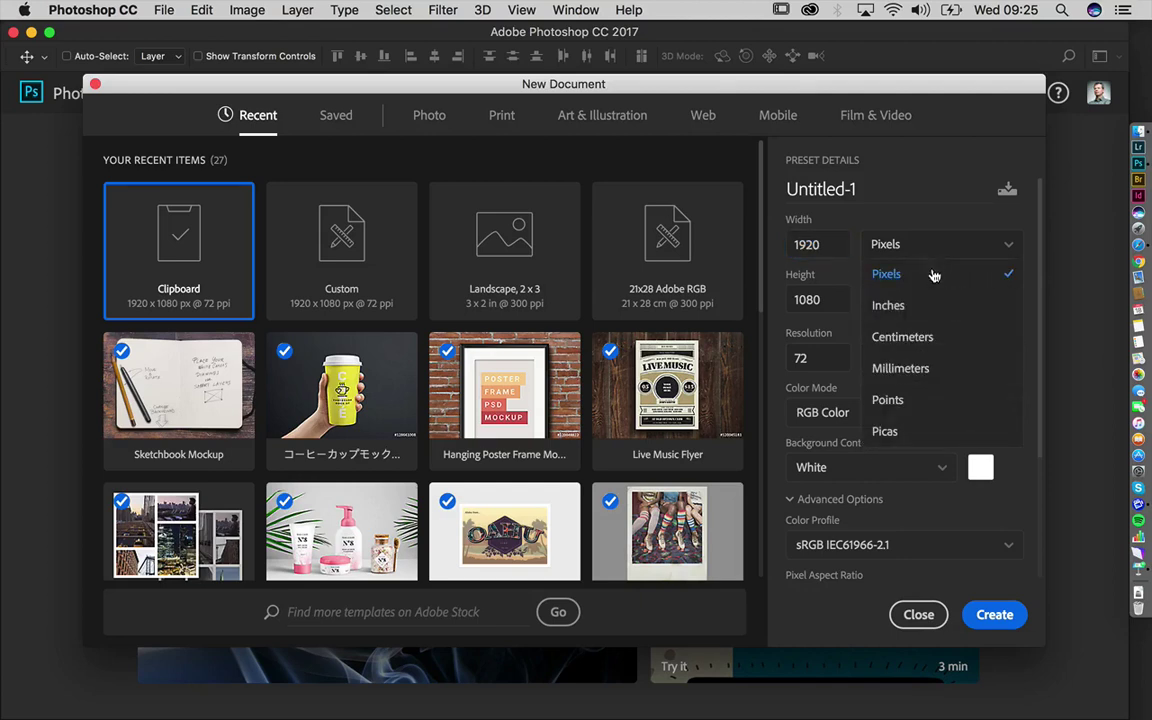
pyautogui.click(918, 345)
# Set the new document to 10 × 15 cm portrait, keeping RGB Color mode
pyautogui.click(834, 244)
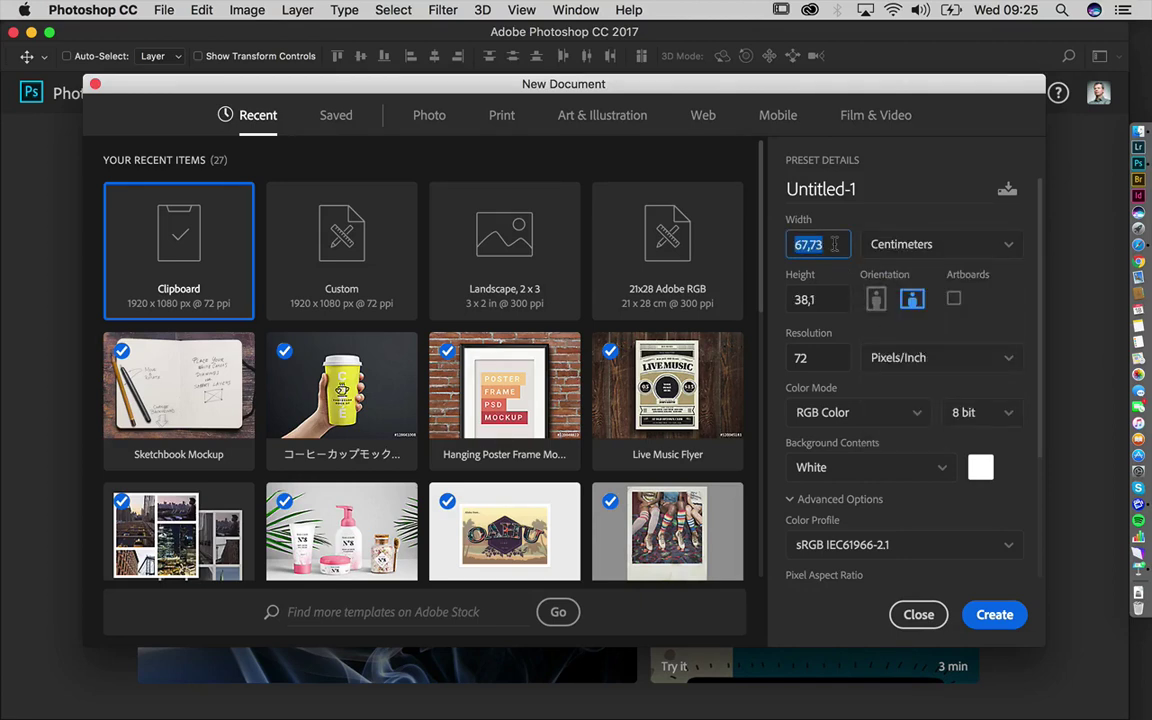
pyautogui.write('10')
pyautogui.press('Tab')
pyautogui.write('15')
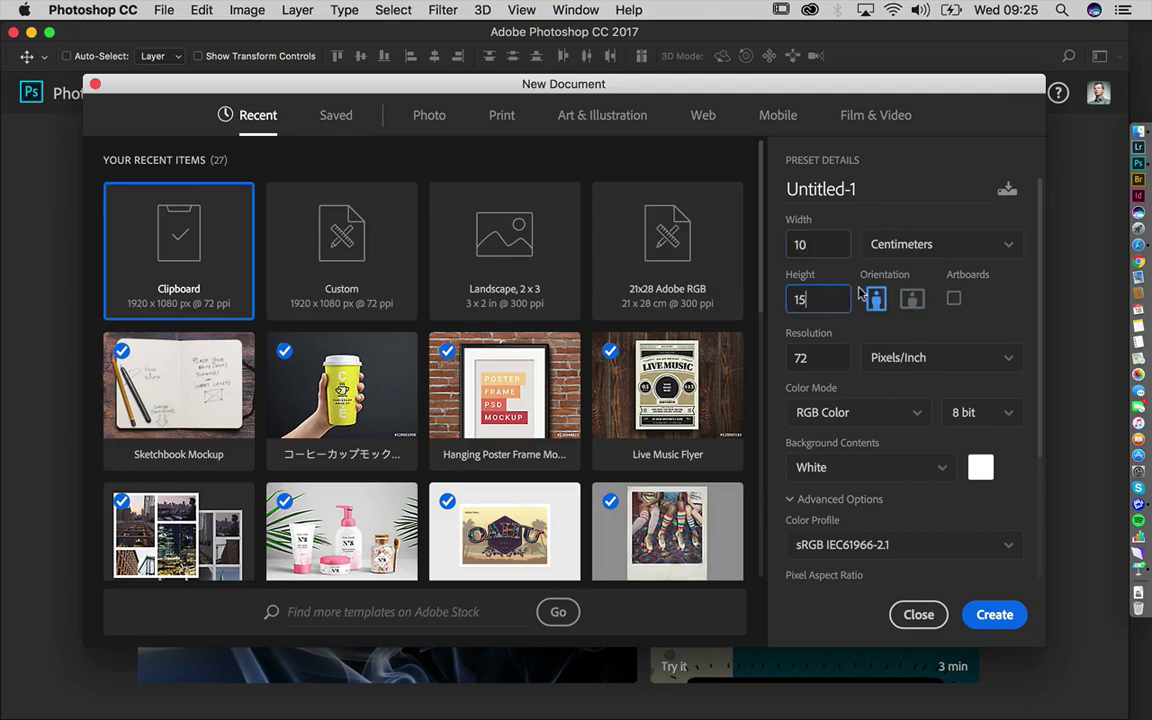
pyautogui.click(912, 300)
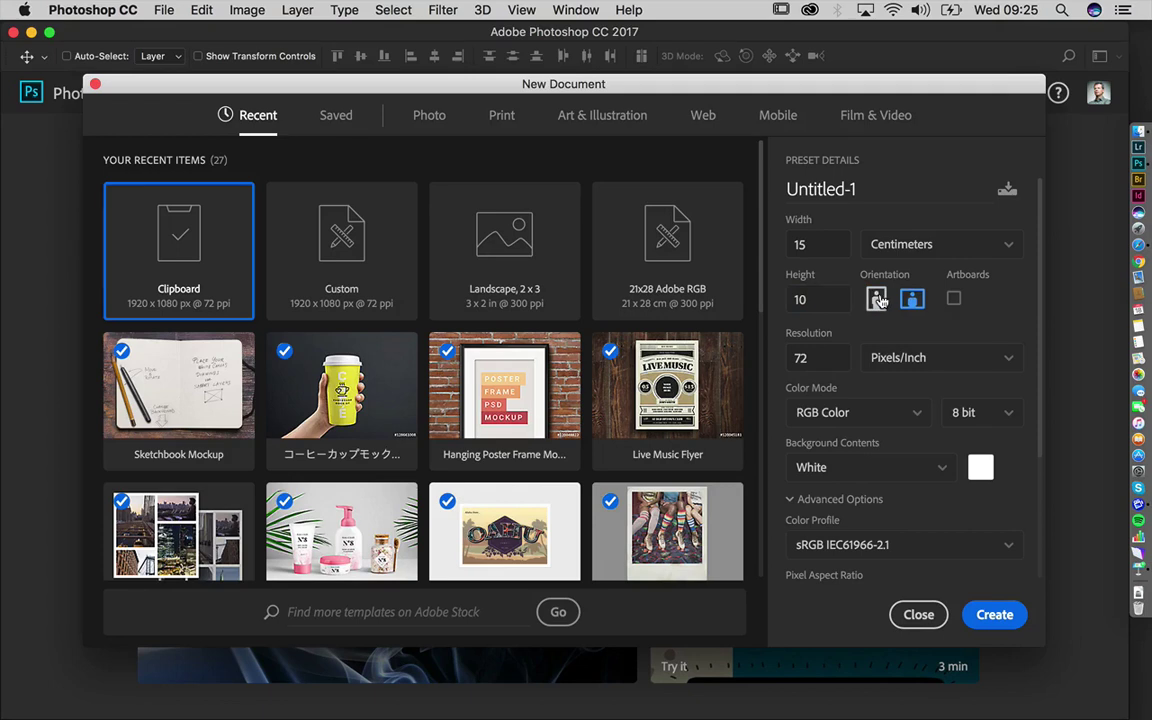
pyautogui.click(876, 299)
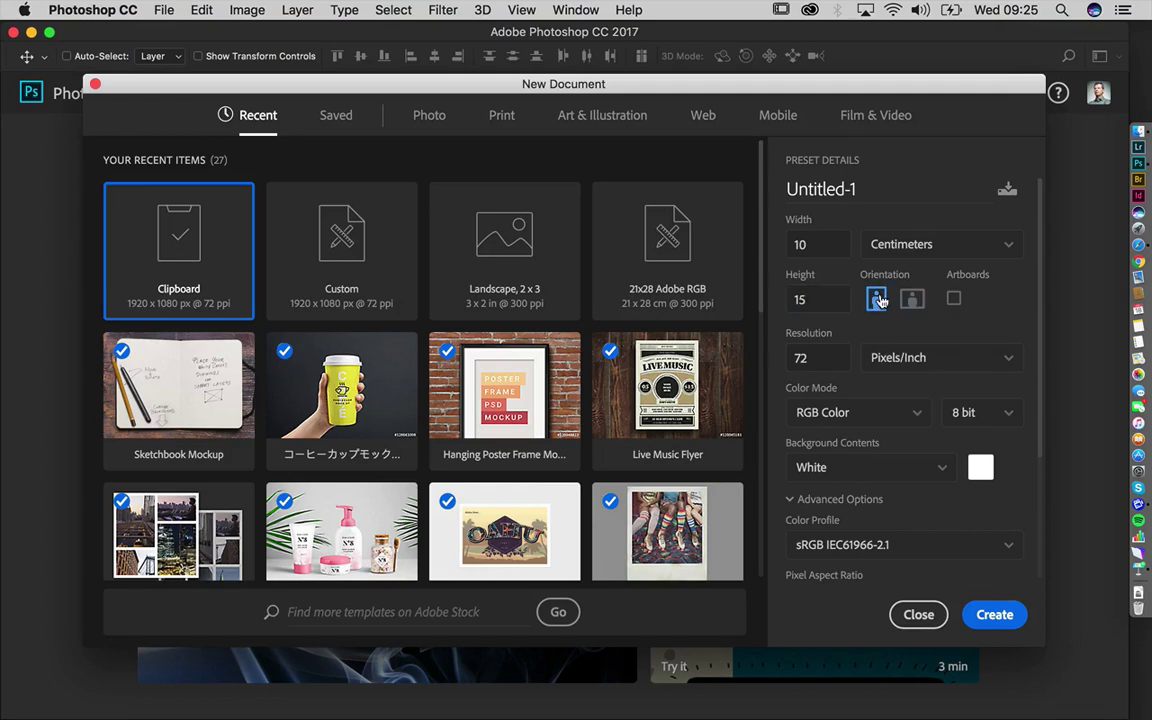
pyautogui.click(865, 413)
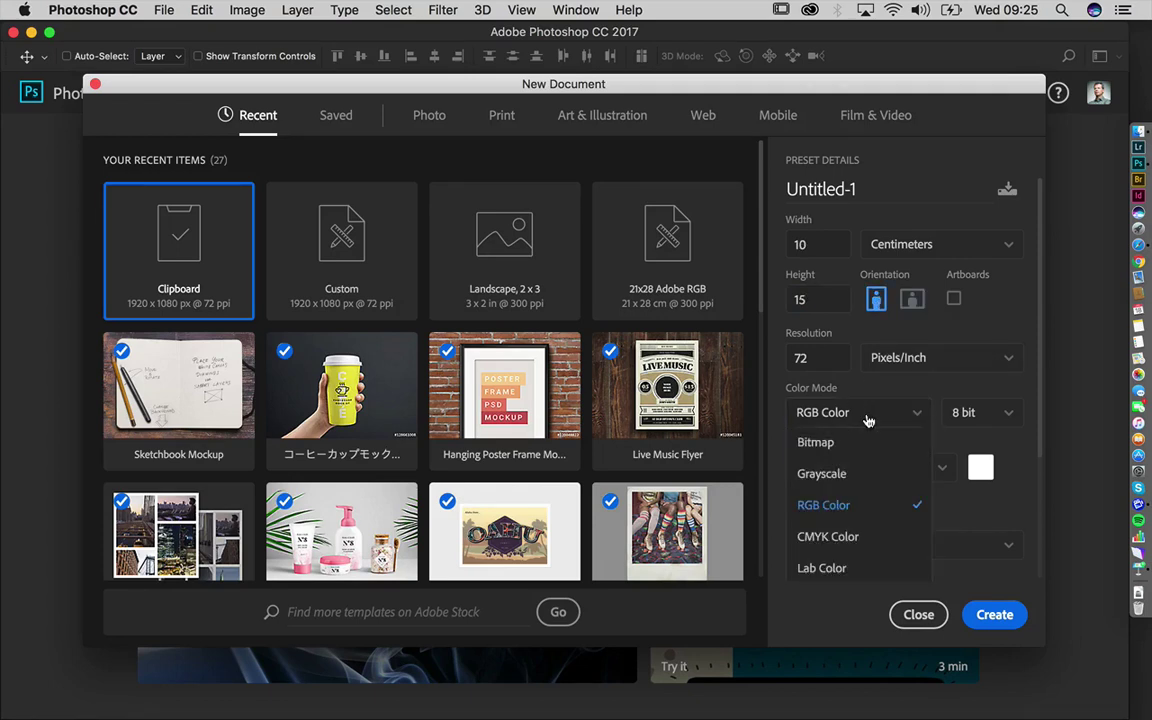
pyautogui.click(849, 512)
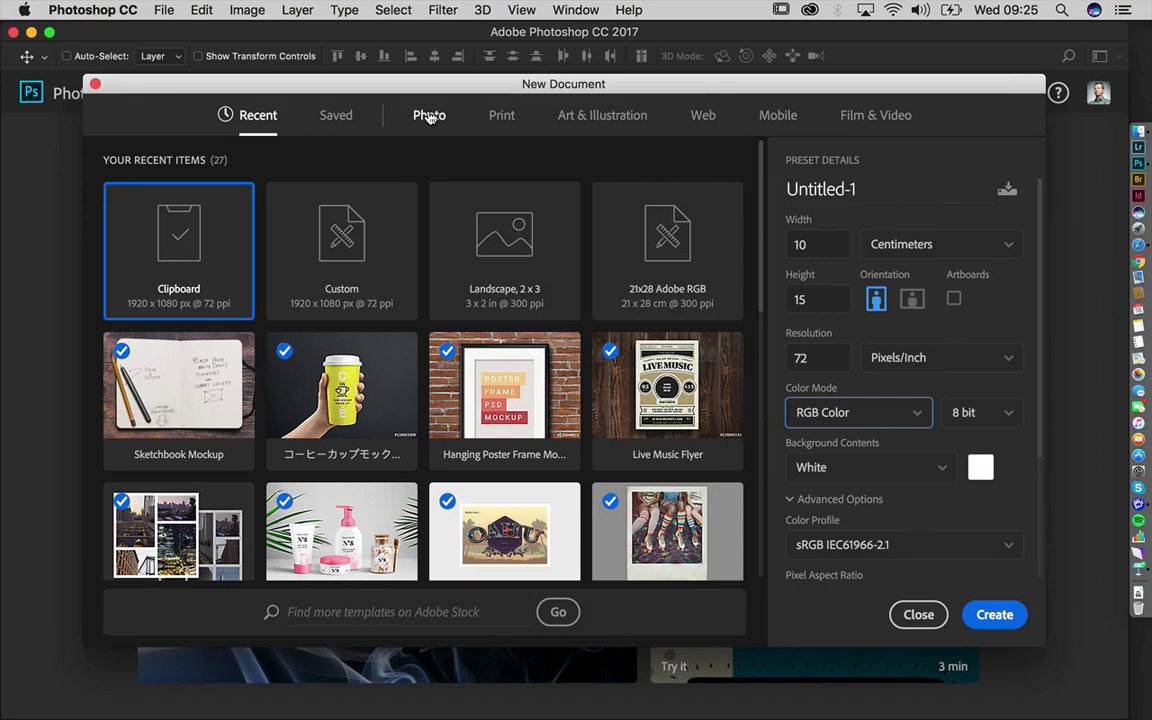
# Tour the Photo, Print, Art & Illustration, Web, Mobile and Film & Video presets
pyautogui.click(429, 116)
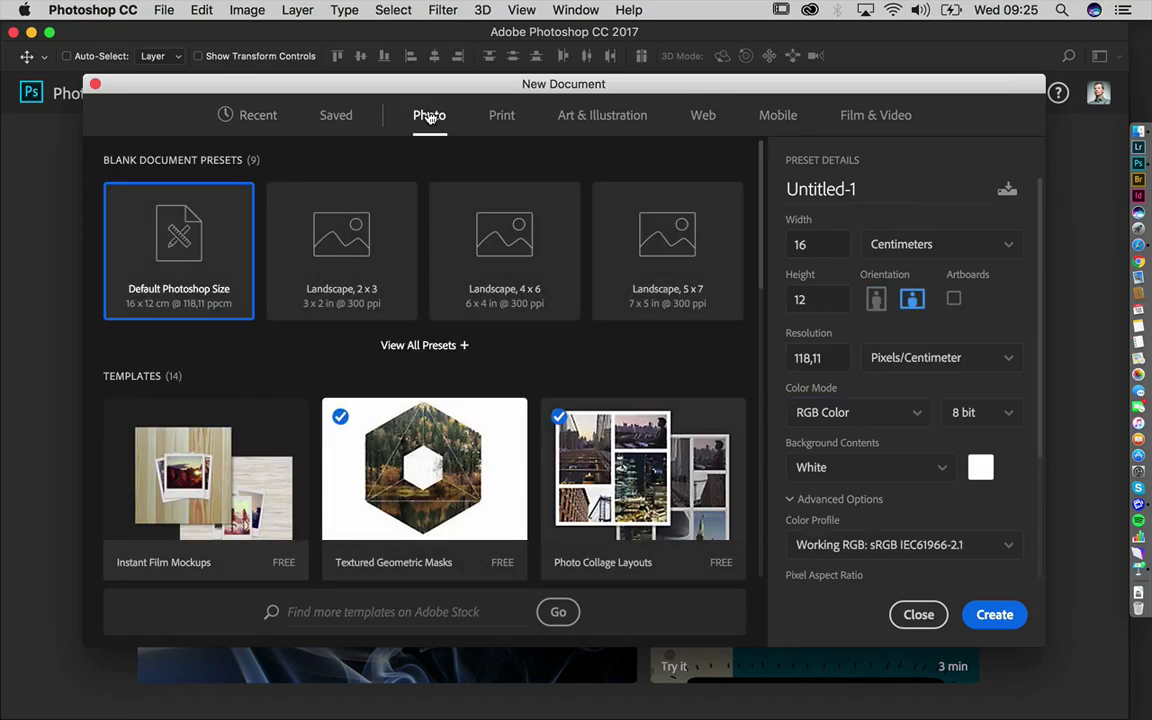
pyautogui.click(505, 118)
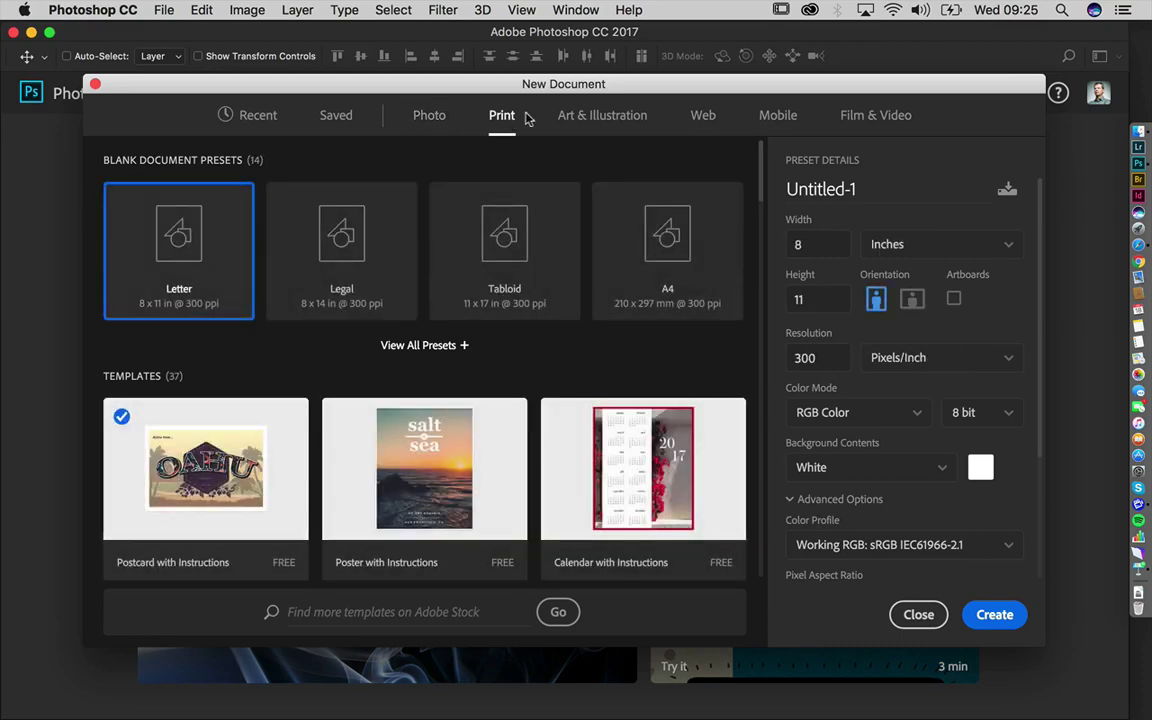
pyautogui.click(596, 117)
pyautogui.click(705, 116)
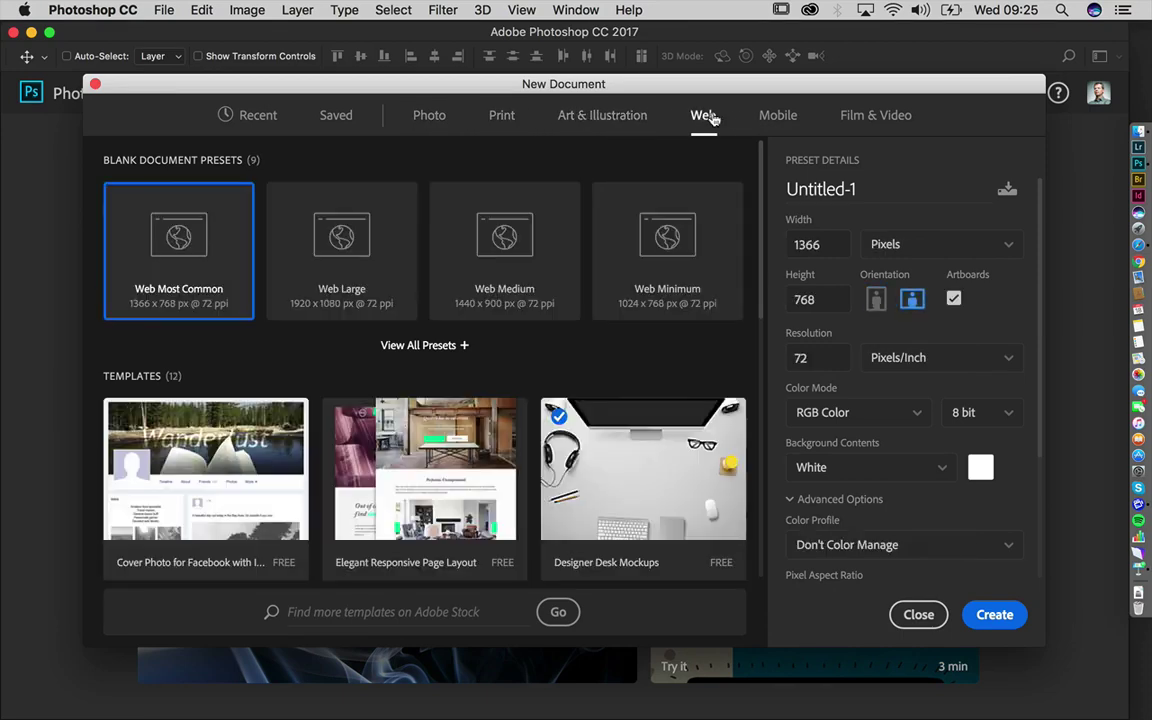
pyautogui.click(776, 116)
pyautogui.click(865, 117)
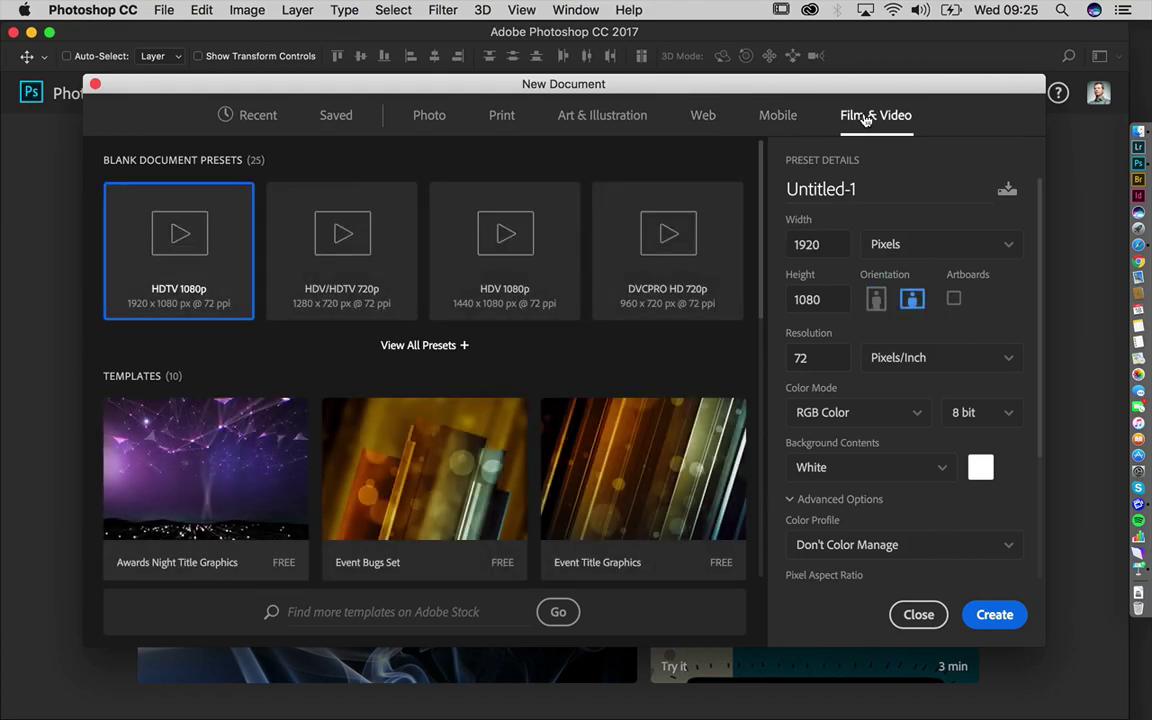
# Return to Print and expand the full list of blank print presets
pyautogui.click(505, 119)
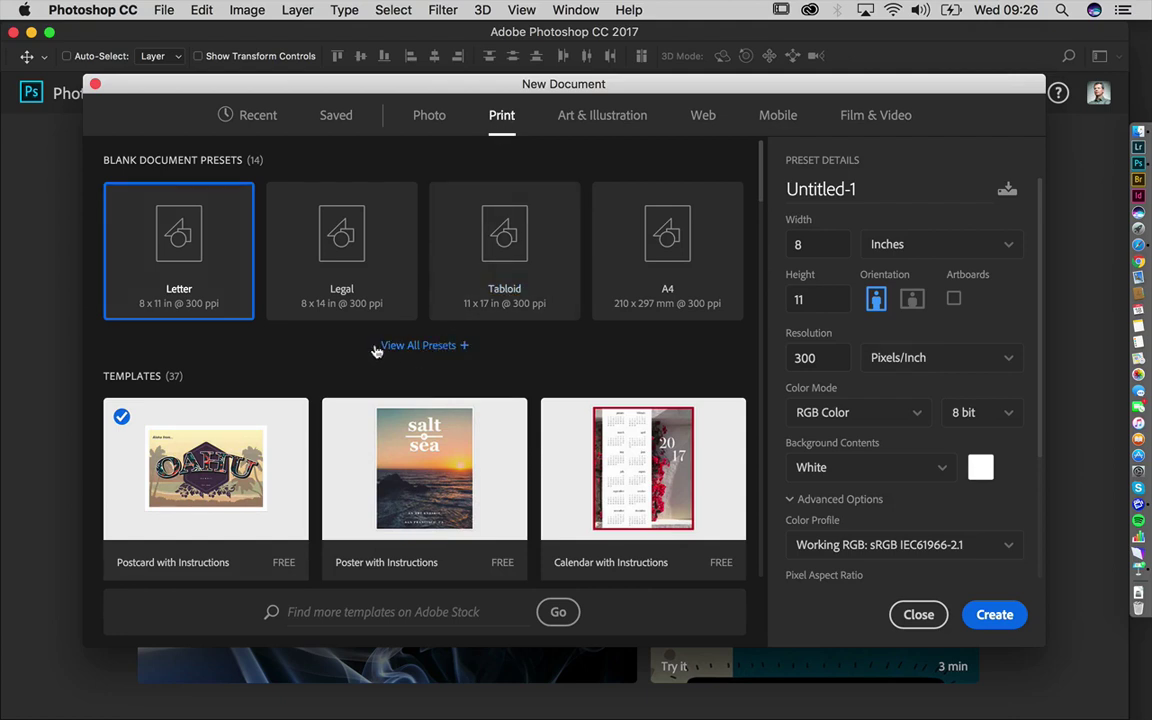
pyautogui.click(443, 349)
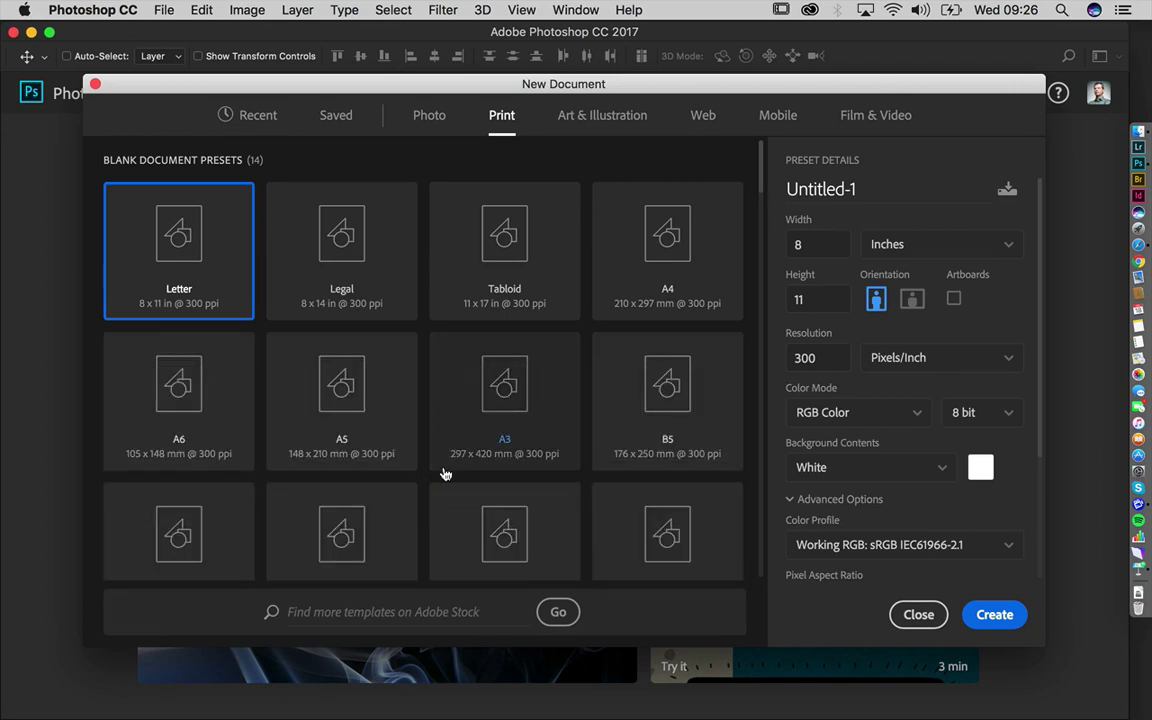
pyautogui.scroll(-2, 445, 473)
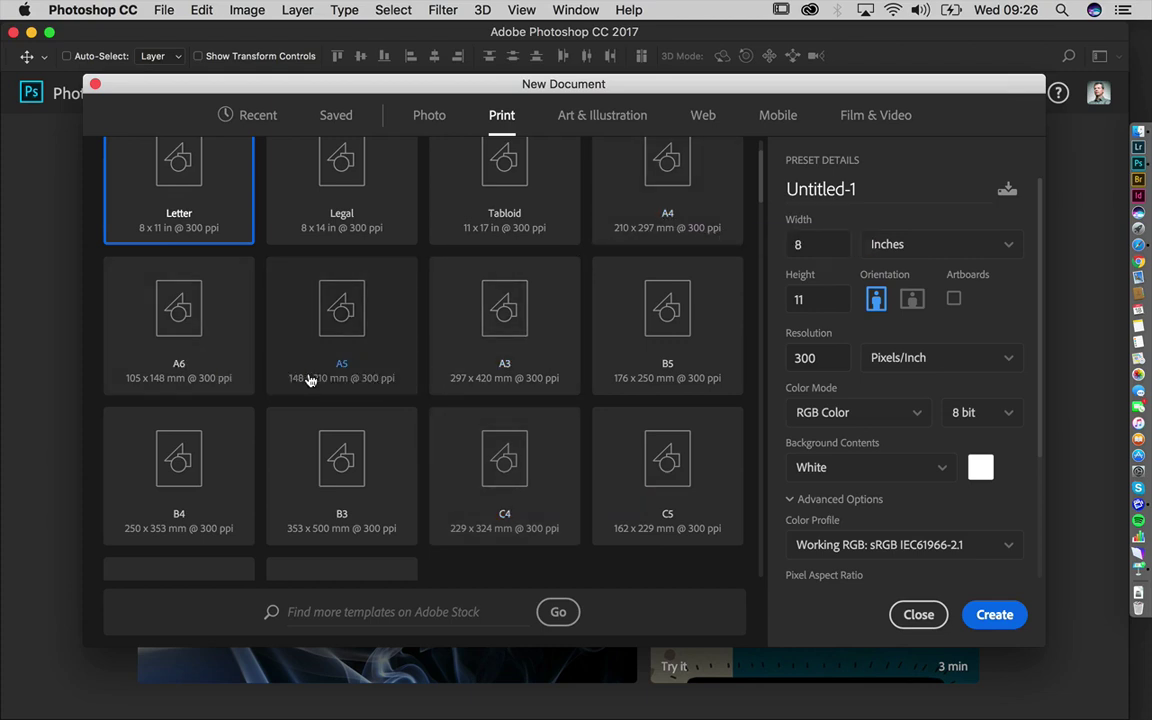
pyautogui.scroll(2, 473, 385)
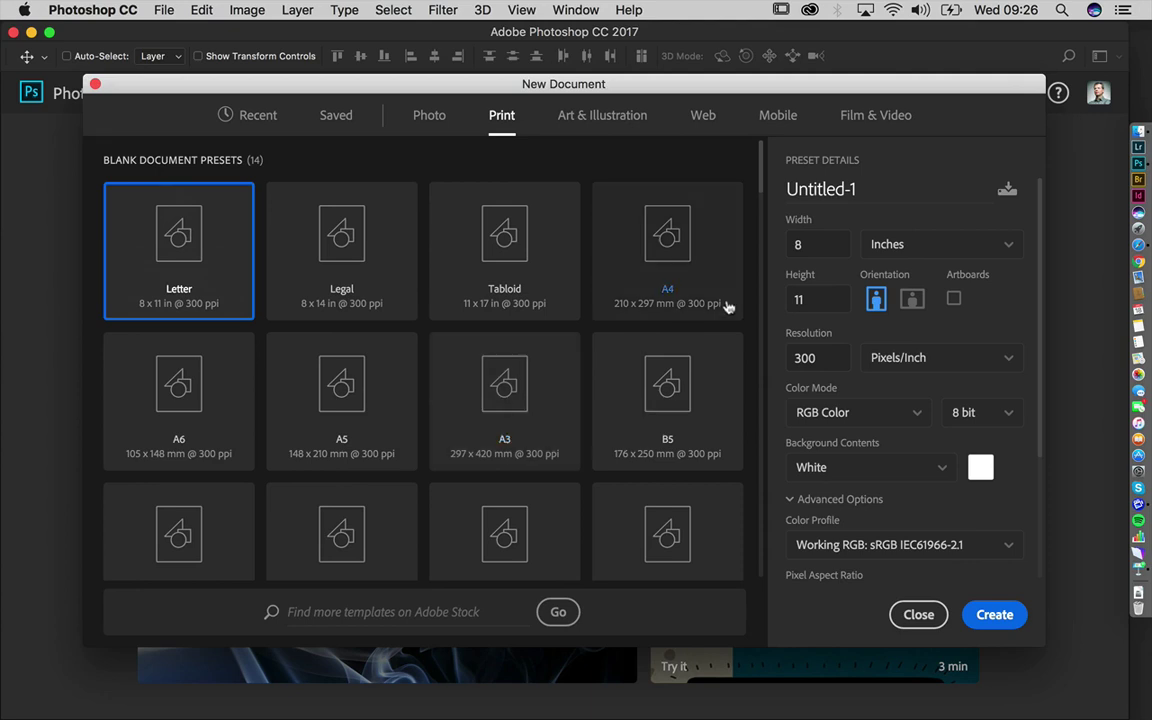
# Set the document size to 21 × 28 cm
pyautogui.click(906, 243)
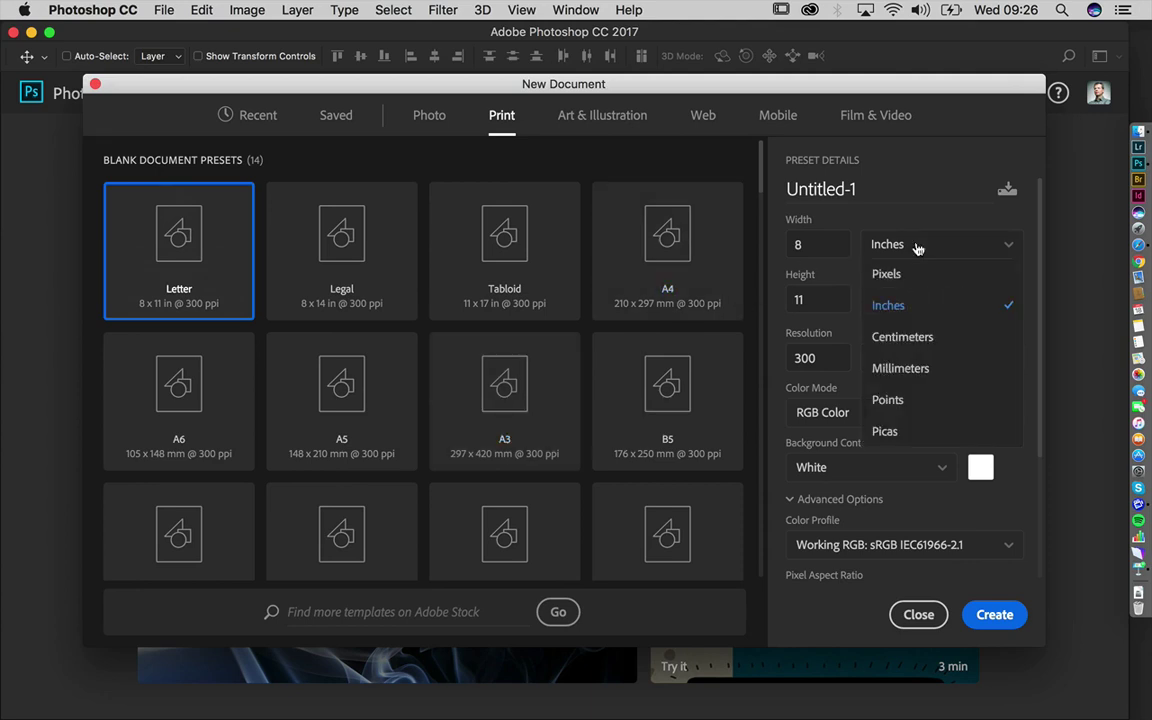
pyautogui.click(906, 340)
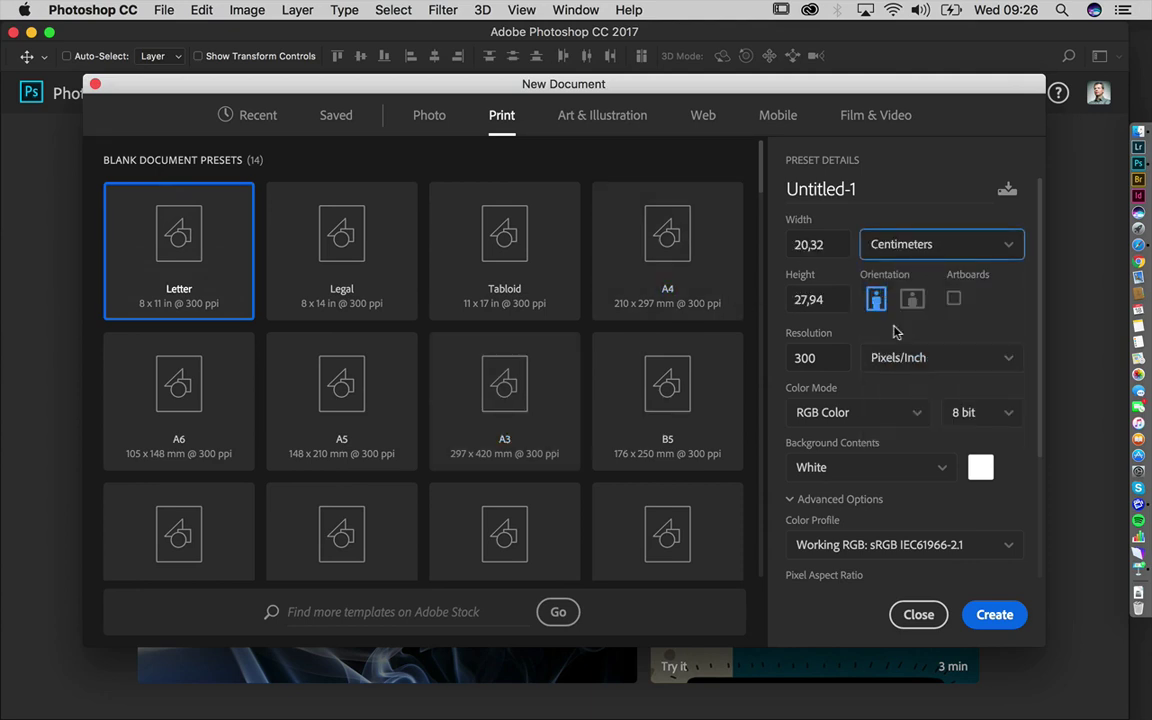
pyautogui.doubleClick(836, 244)
pyautogui.write('21')
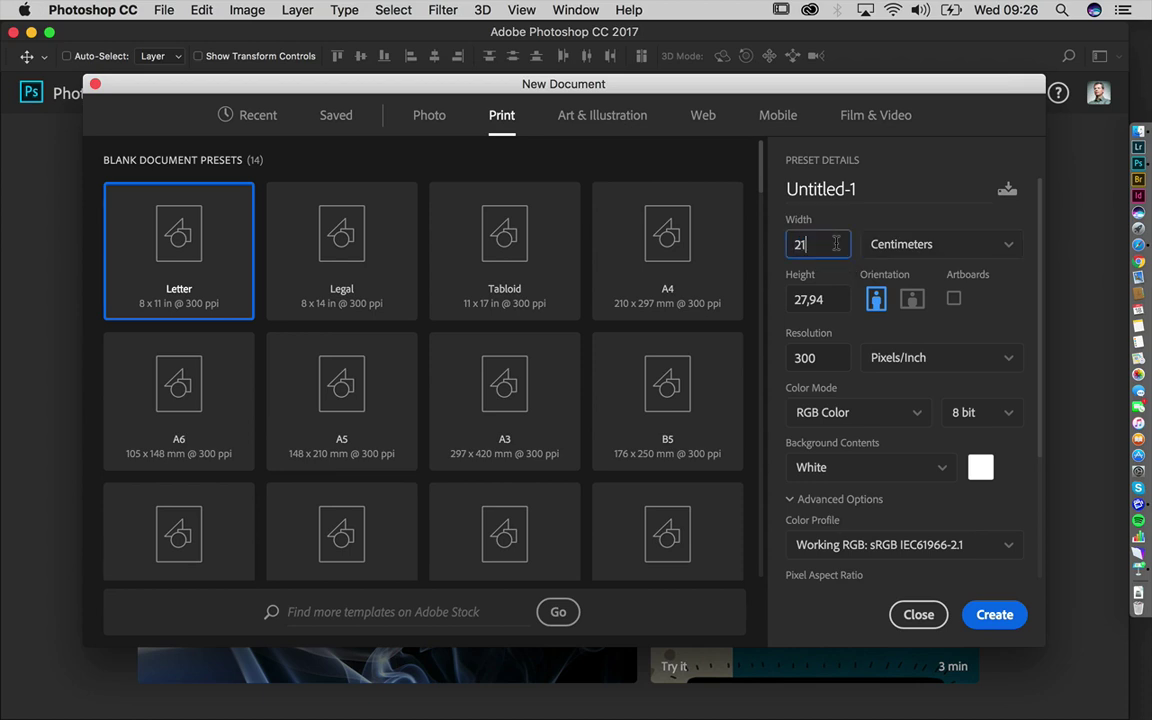
pyautogui.write('x28')
pyautogui.press('BackSpace')
pyautogui.press('BackSpace')
pyautogui.press('BackSpace')
pyautogui.press('Tab')
pyautogui.write('2')
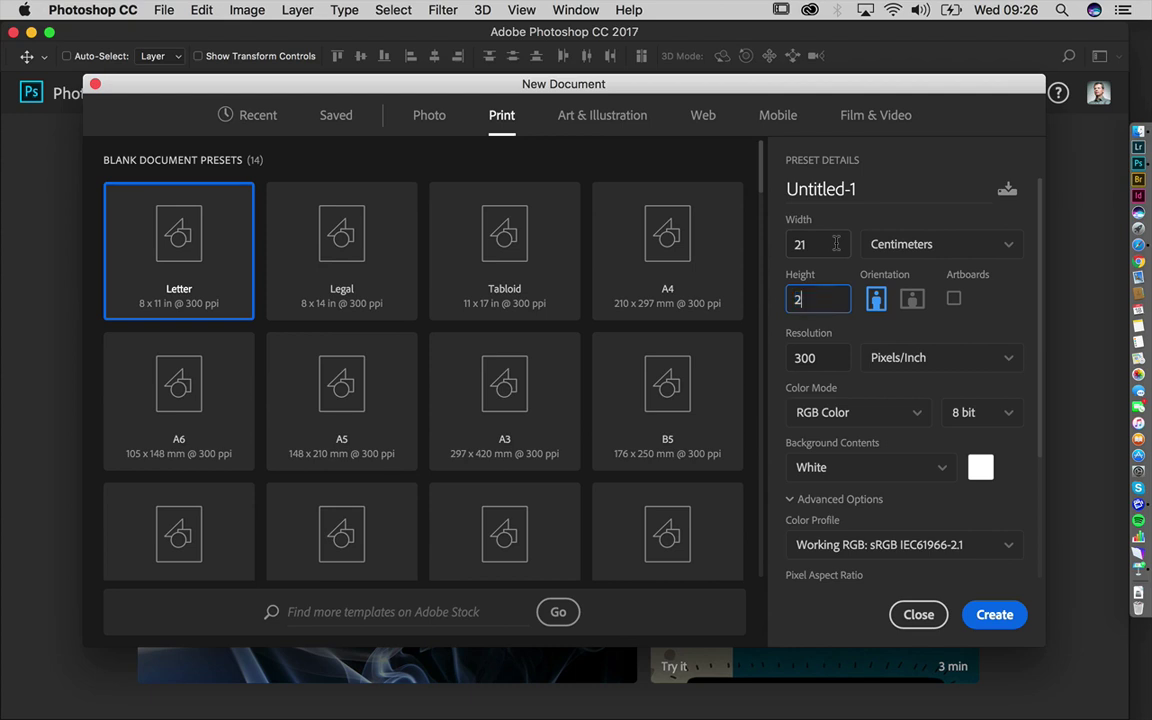
pyautogui.write('8')
# Choose the Adobe RGB (1998) colour profile
pyautogui.click(893, 546)
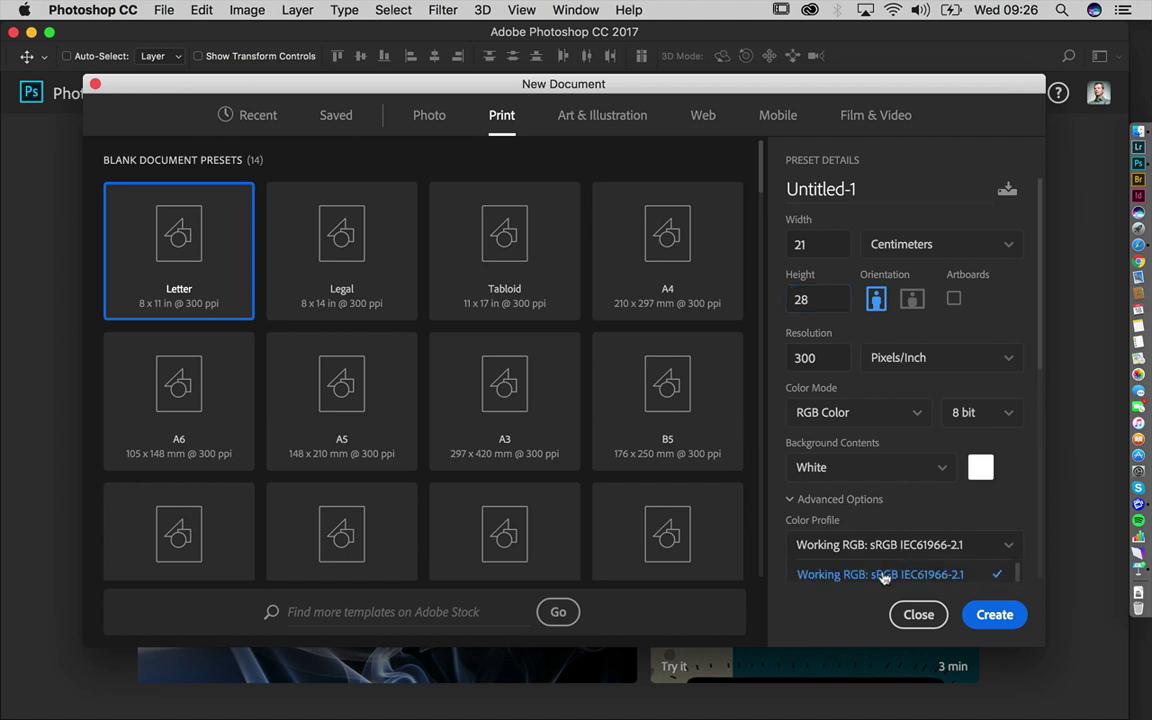
pyautogui.scroll(-1, 883, 575)
pyautogui.scroll(2, 885, 577)
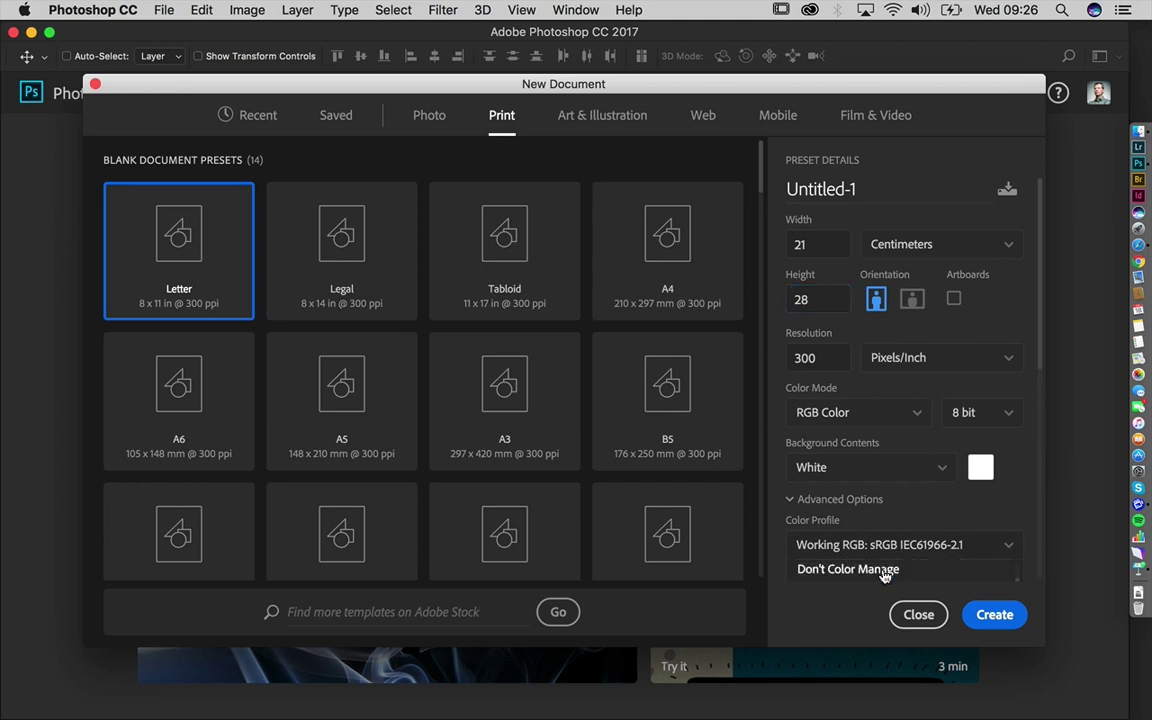
pyautogui.scroll(-2, 884, 576)
pyautogui.click(884, 572)
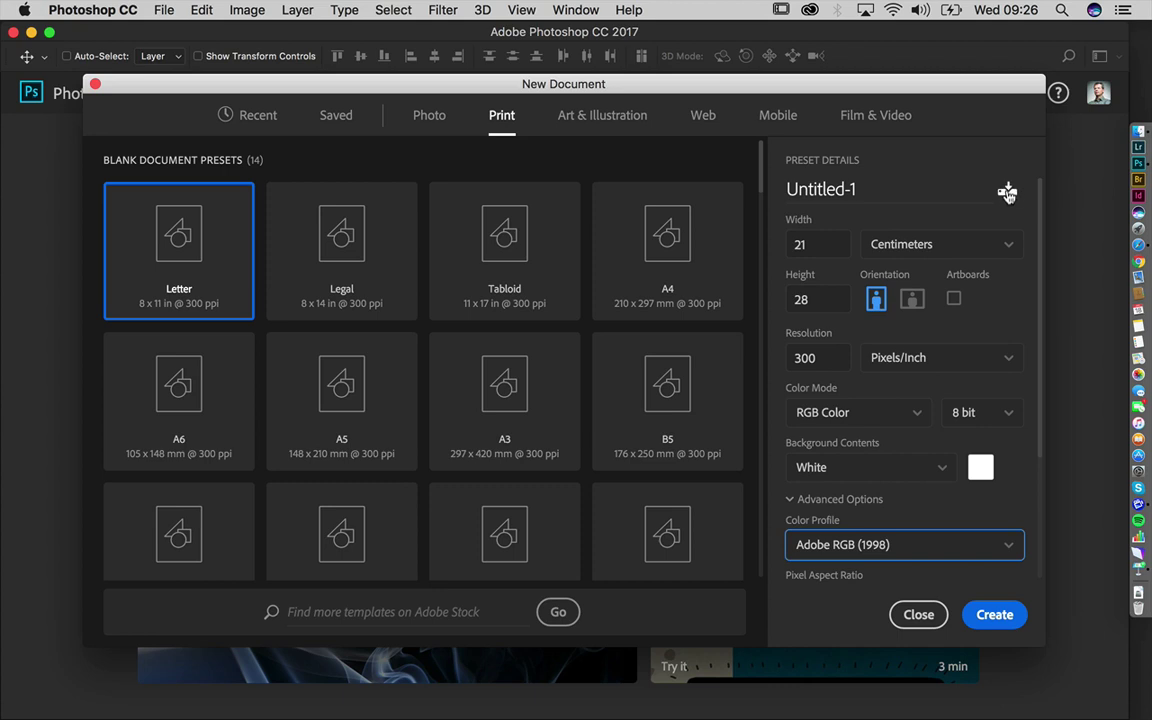
# Save the settings as preset '21x28 Adobe RGB-2' and return to Print presets
pyautogui.click(1007, 193)
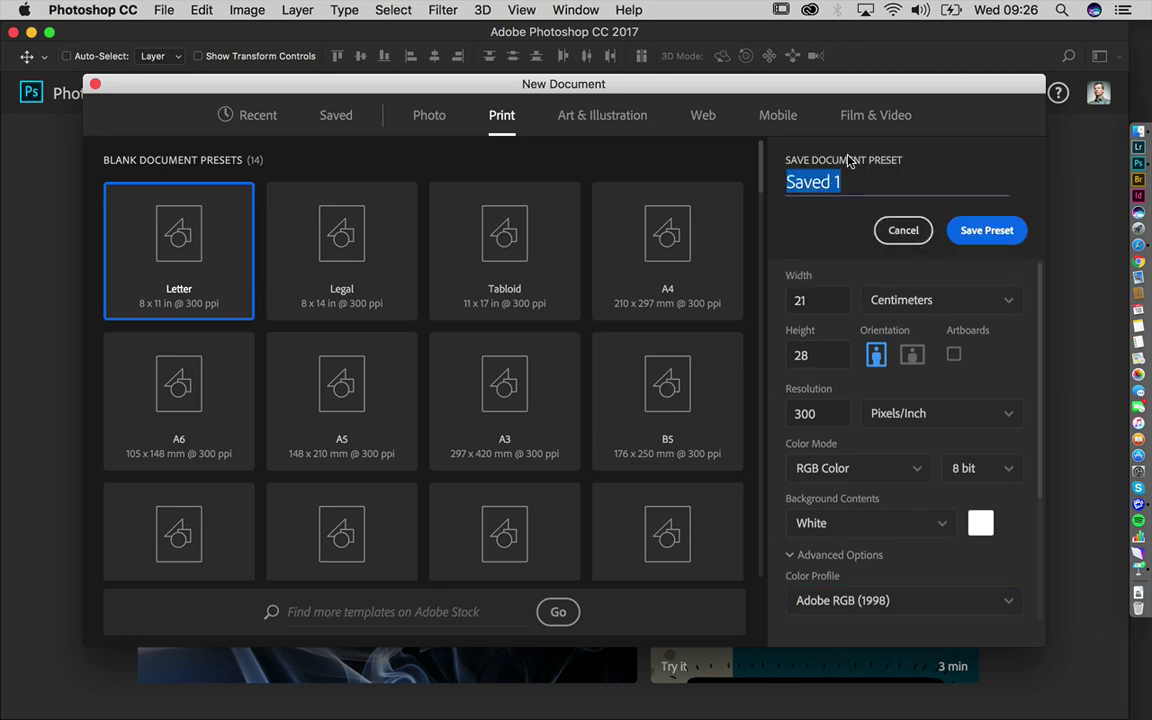
pyautogui.write('21x28')
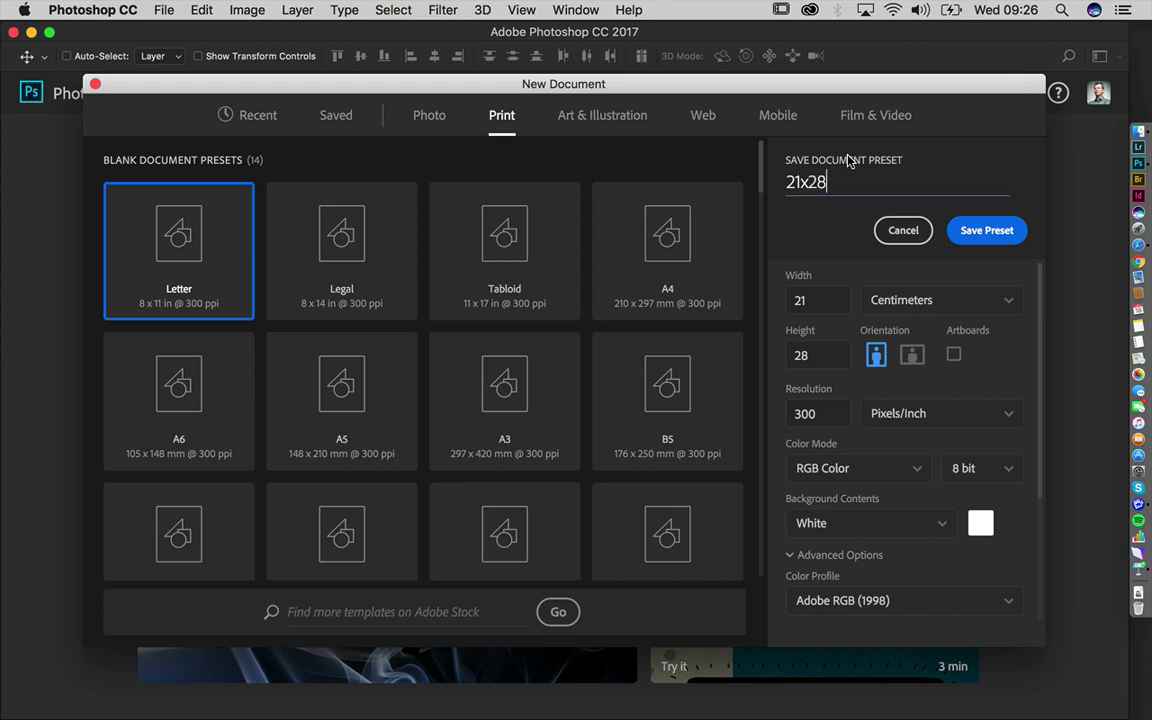
pyautogui.write(' Adobe')
pyautogui.write(' R')
pyautogui.write('GB')
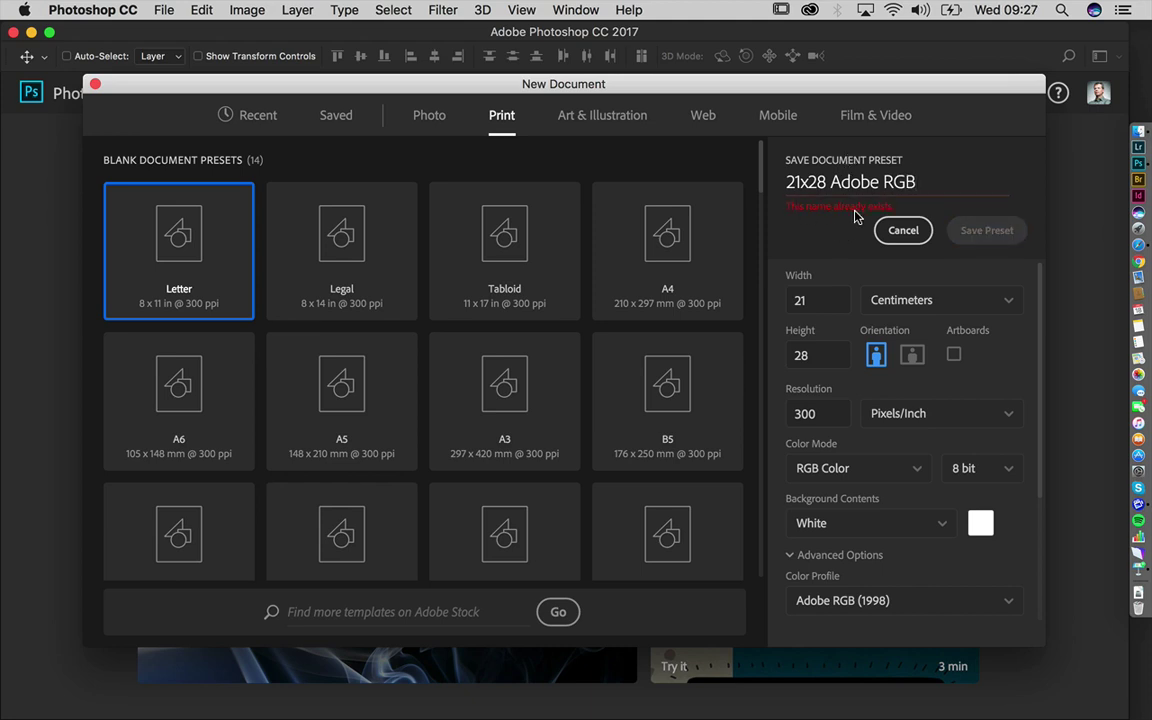
pyautogui.write('-2')
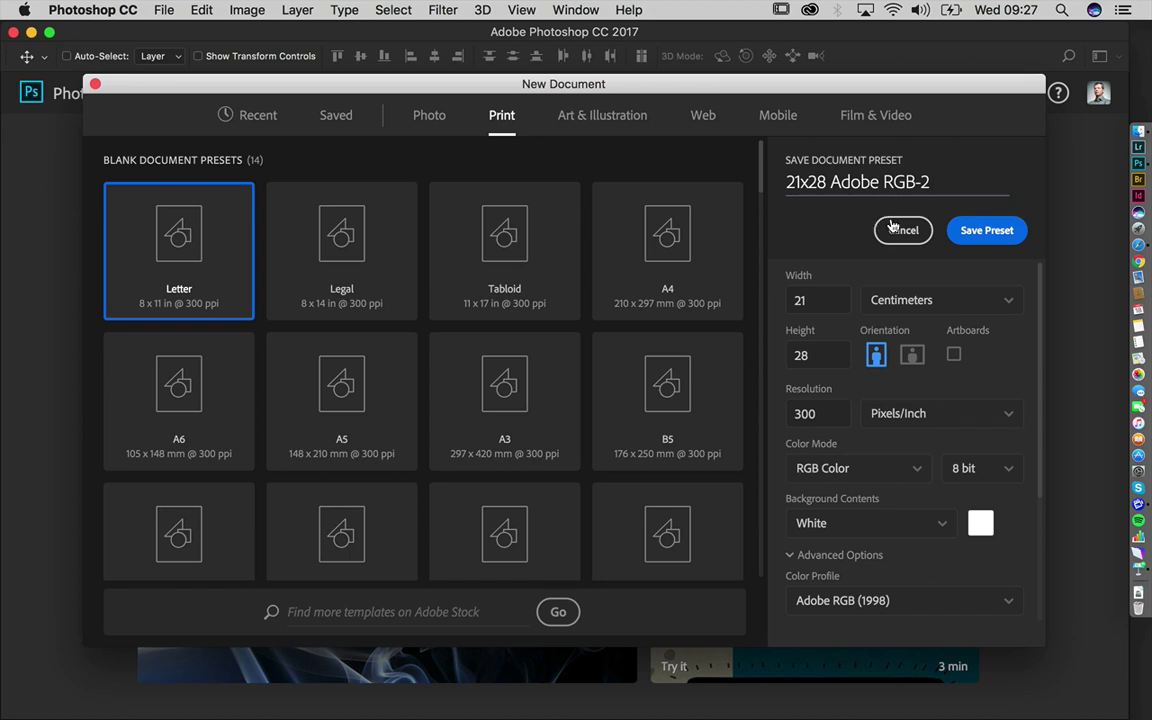
pyautogui.click(986, 231)
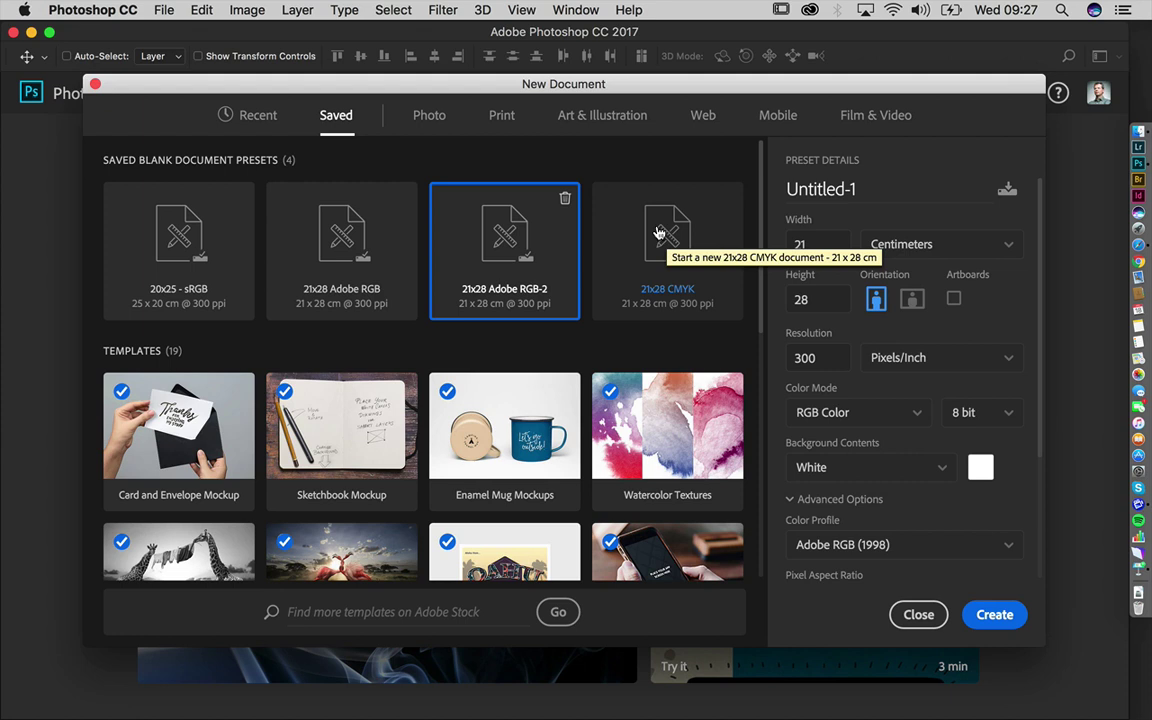
pyautogui.click(502, 116)
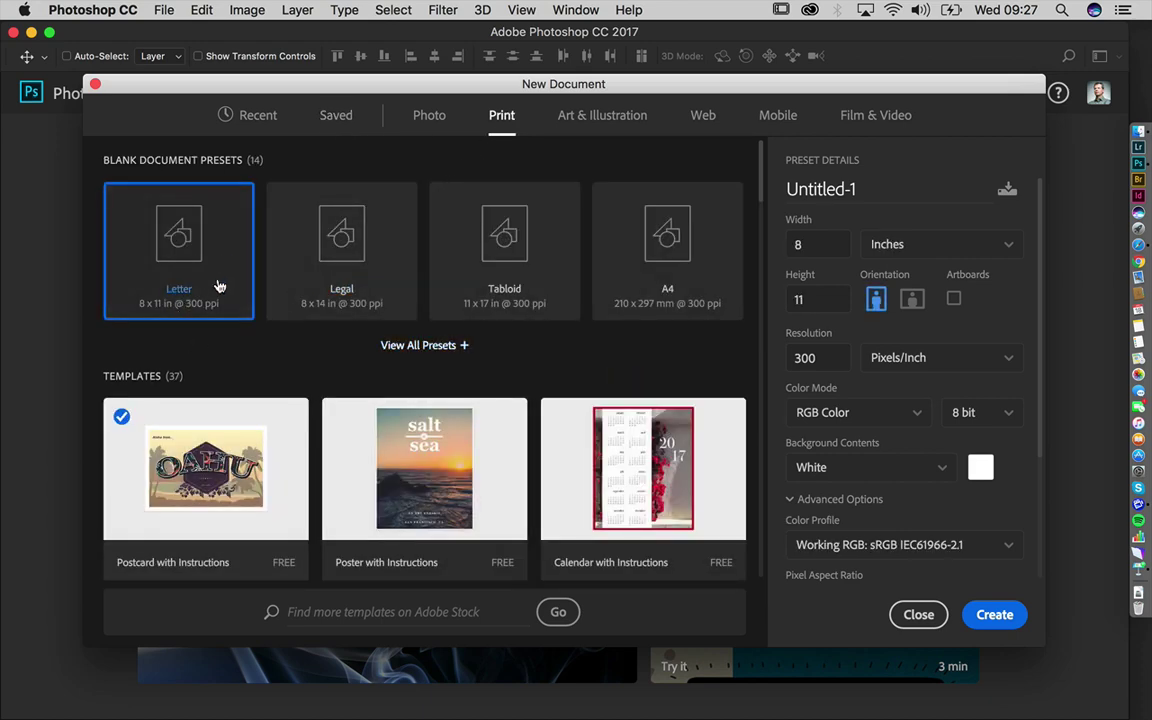
# Select the Poster with Instructions template, view its large preview, then close the preview
pyautogui.scroll(-3, 309, 455)
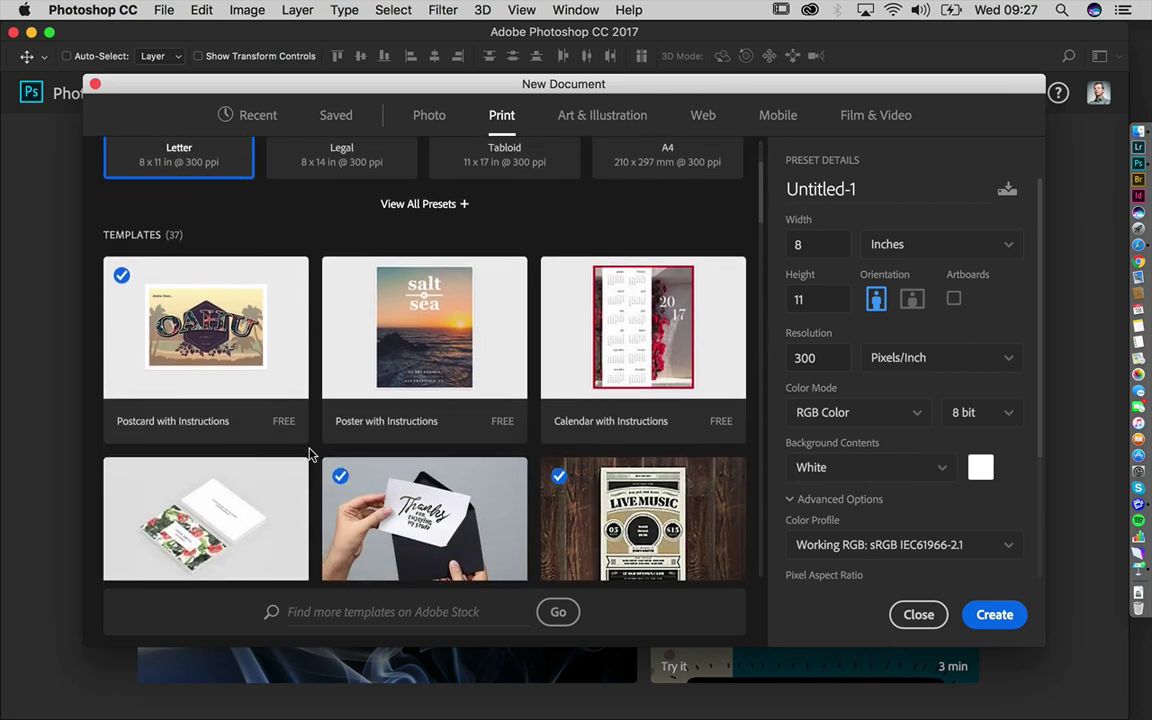
pyautogui.scroll(-3, 309, 455)
pyautogui.scroll(1, 309, 455)
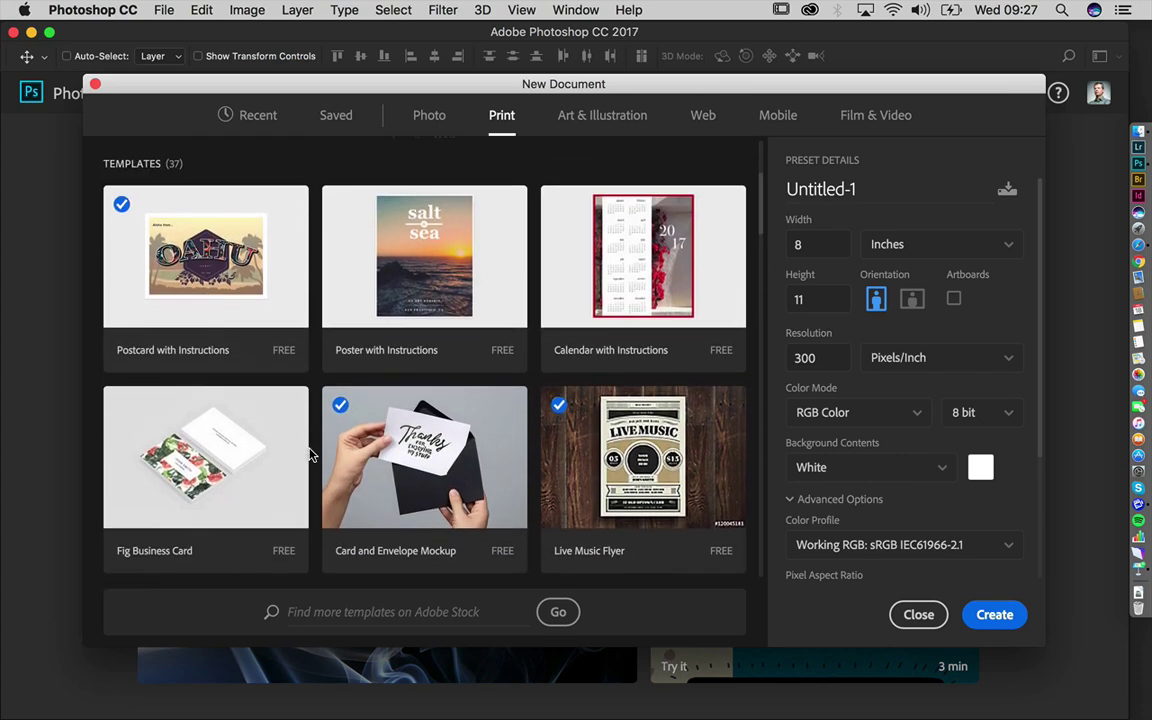
pyautogui.click(492, 300)
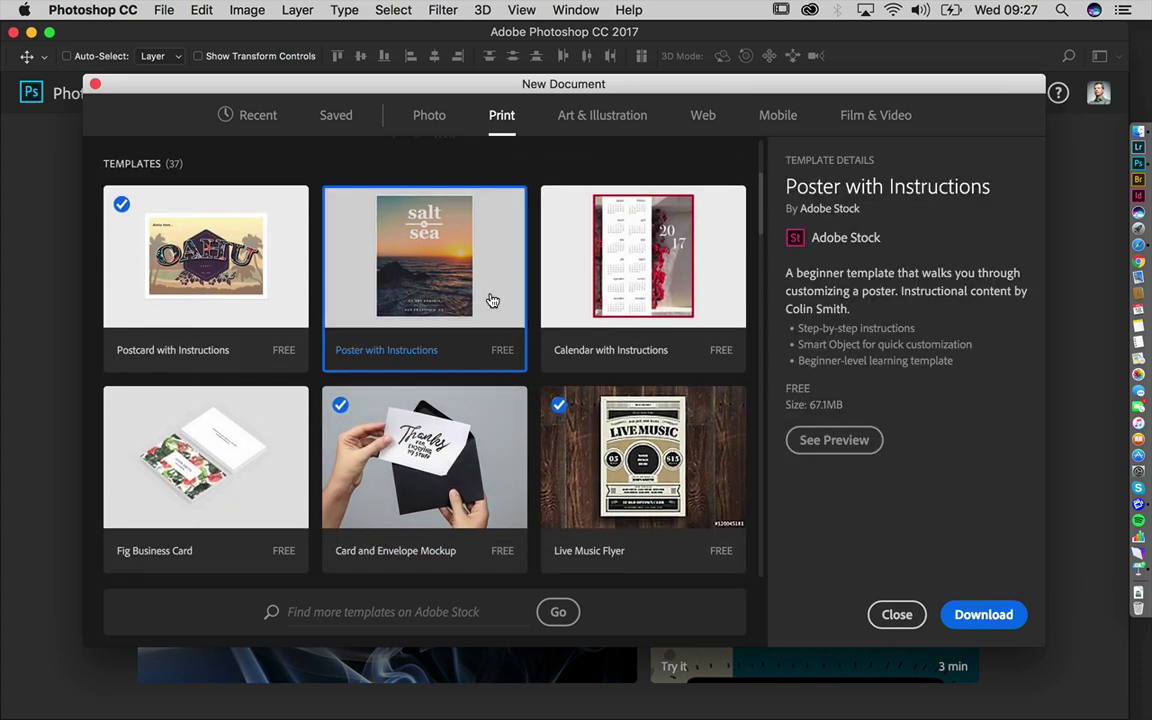
pyautogui.click(827, 441)
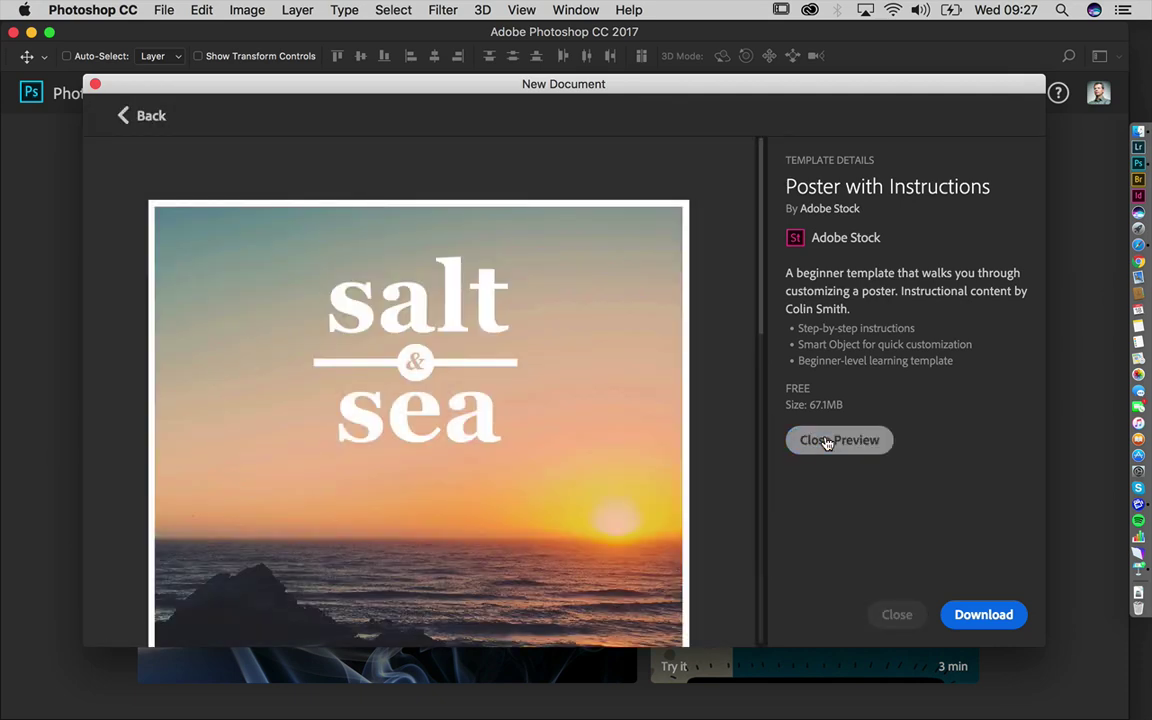
pyautogui.scroll(-2, 600, 505)
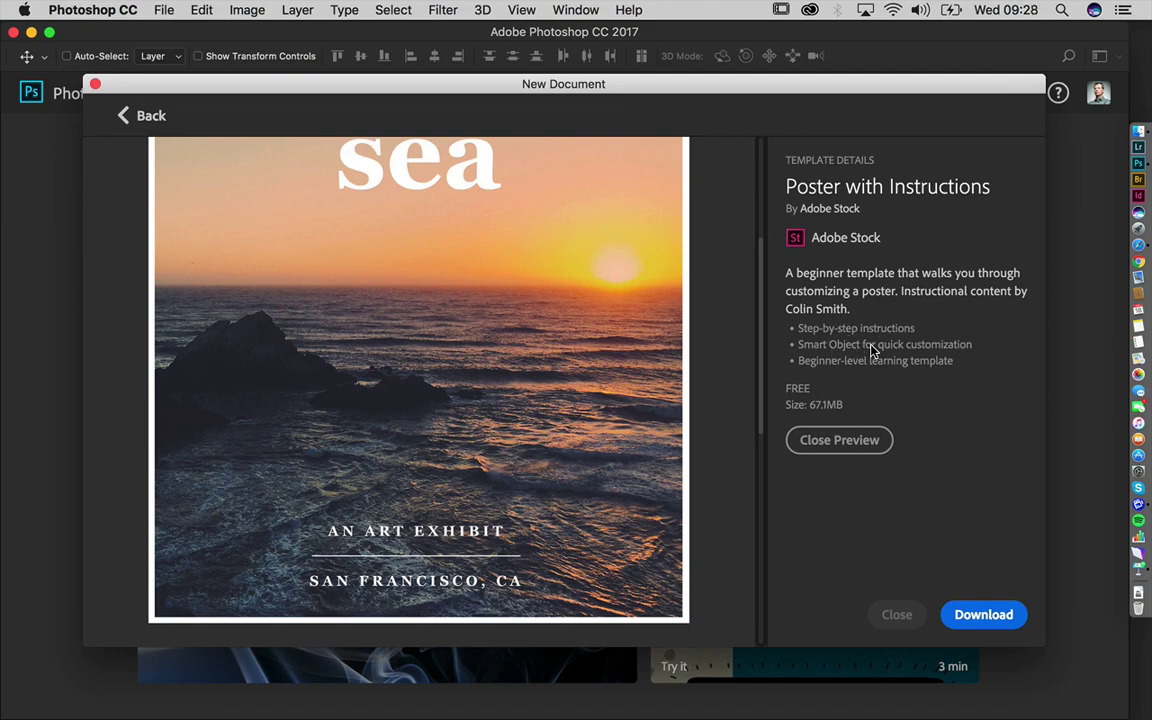
pyautogui.click(855, 440)
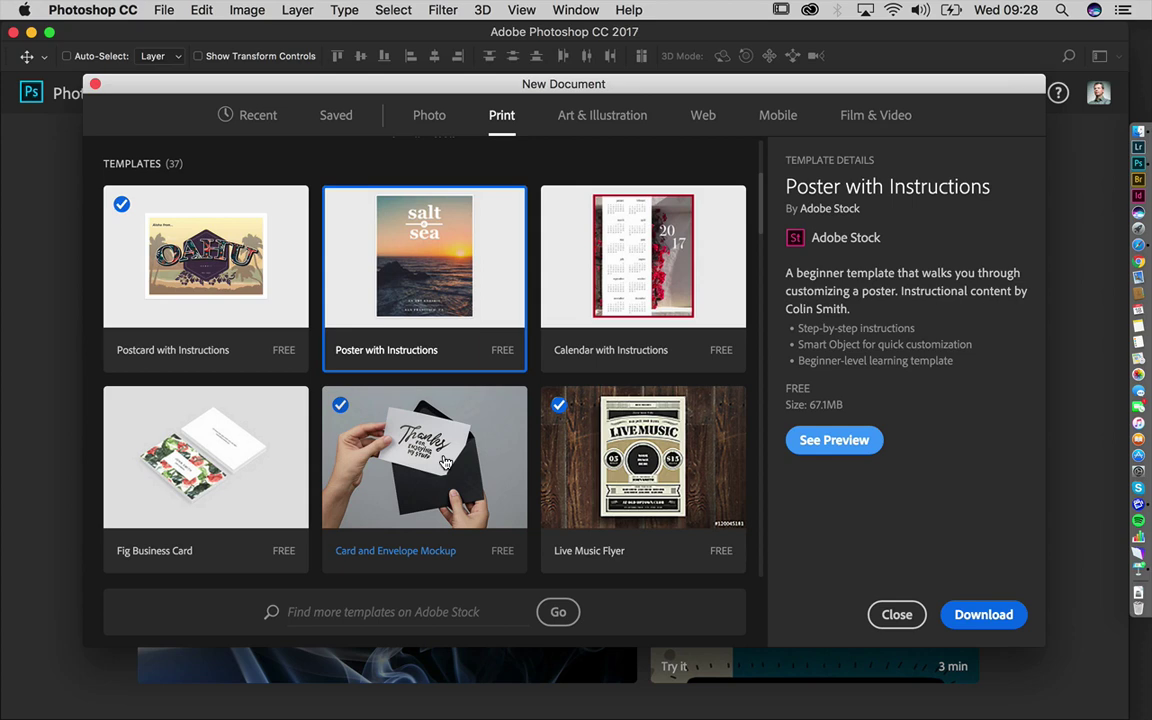
# Open the Card and Envelope Mockup template, then reopen New Document with Cmd+N
pyautogui.doubleClick(445, 461)
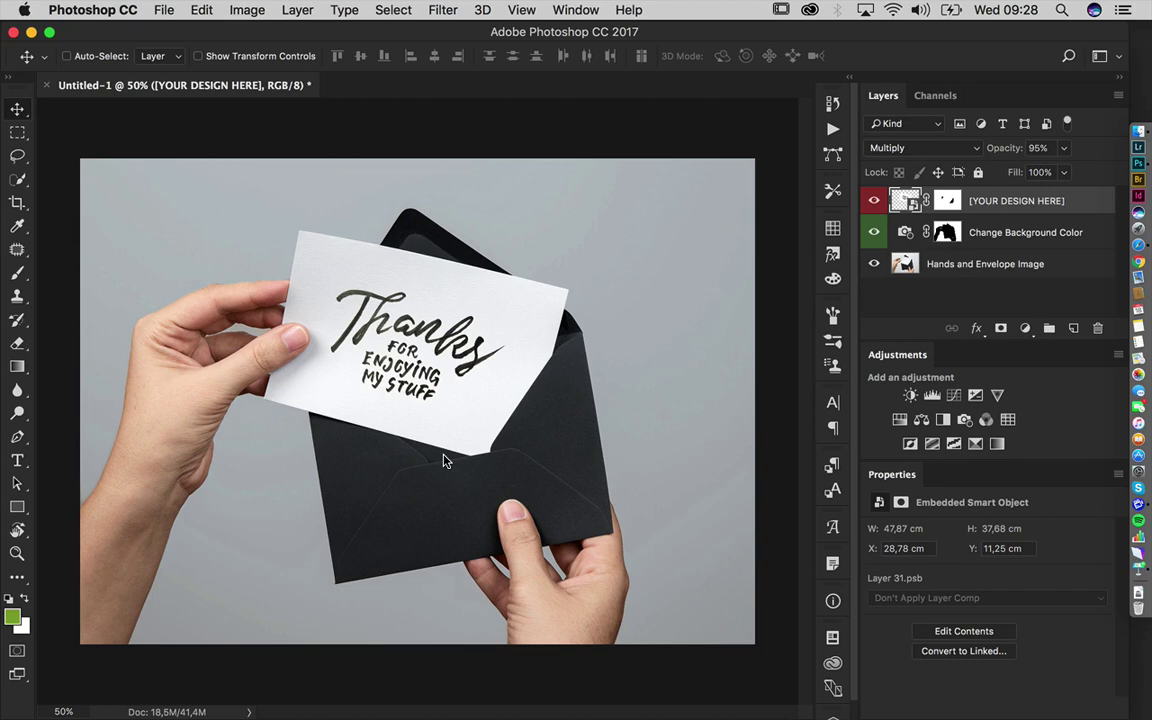
pyautogui.hotkey('ctrl', 'n')
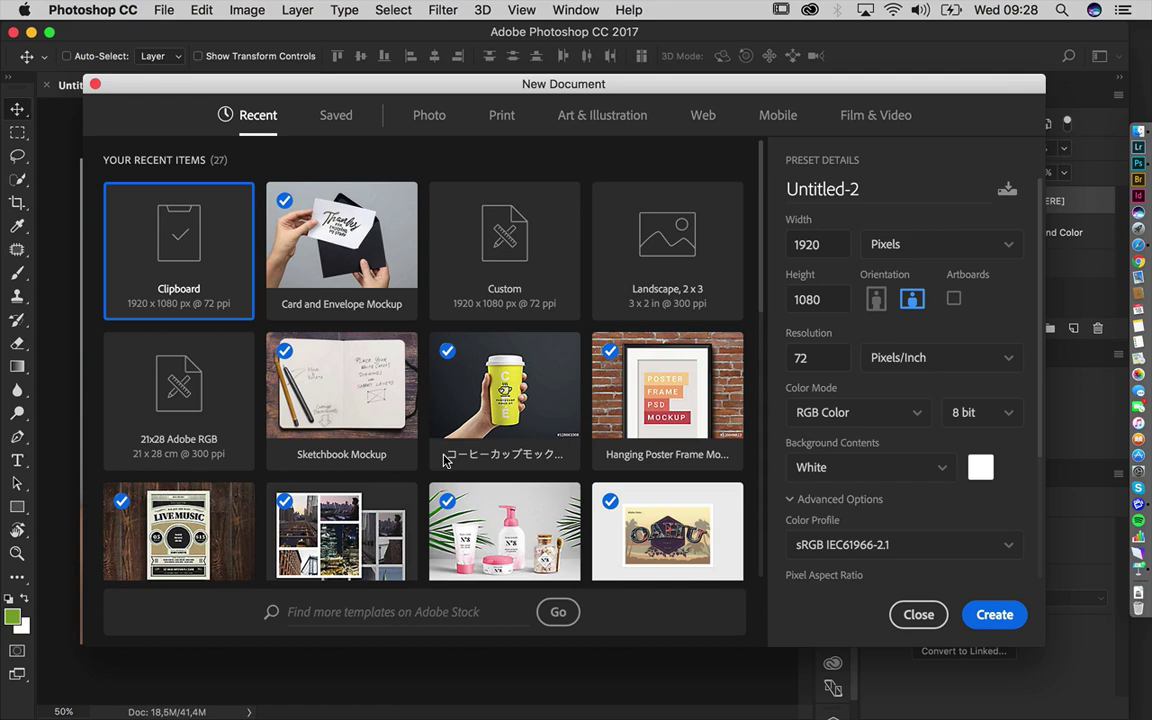
# Browse the Photo and Saved preset tabs, then switch to the Keynote desktop
pyautogui.click(432, 116)
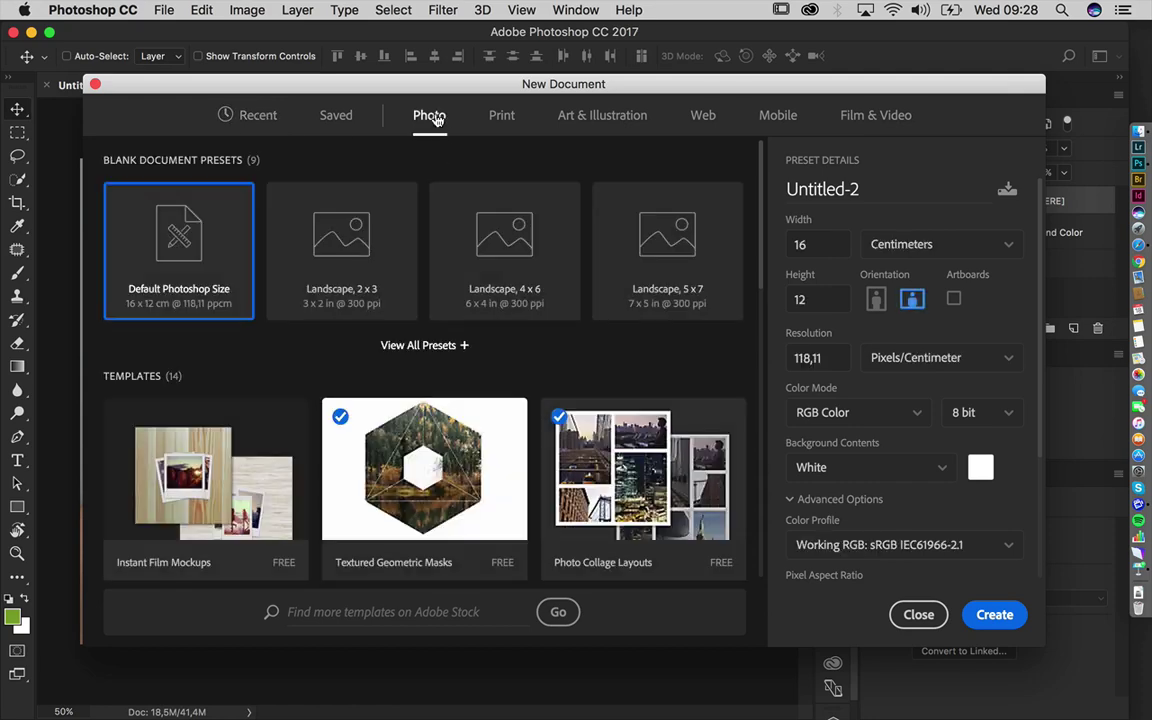
pyautogui.click(336, 116)
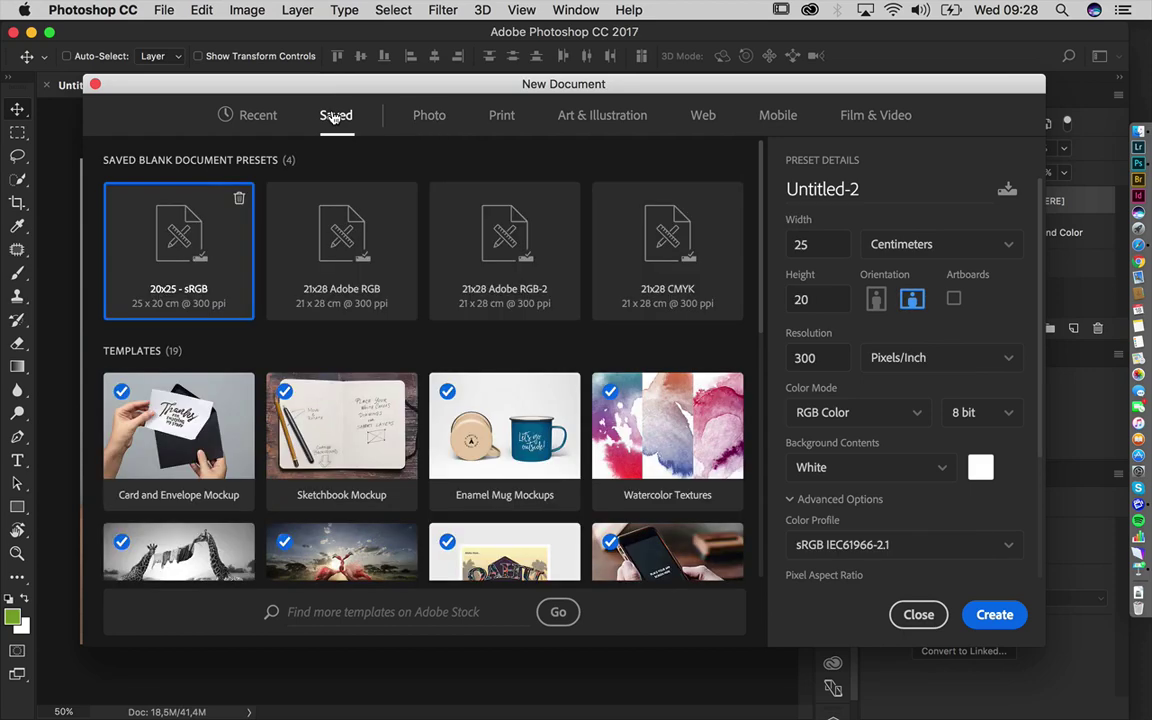
pyautogui.click(424, 120)
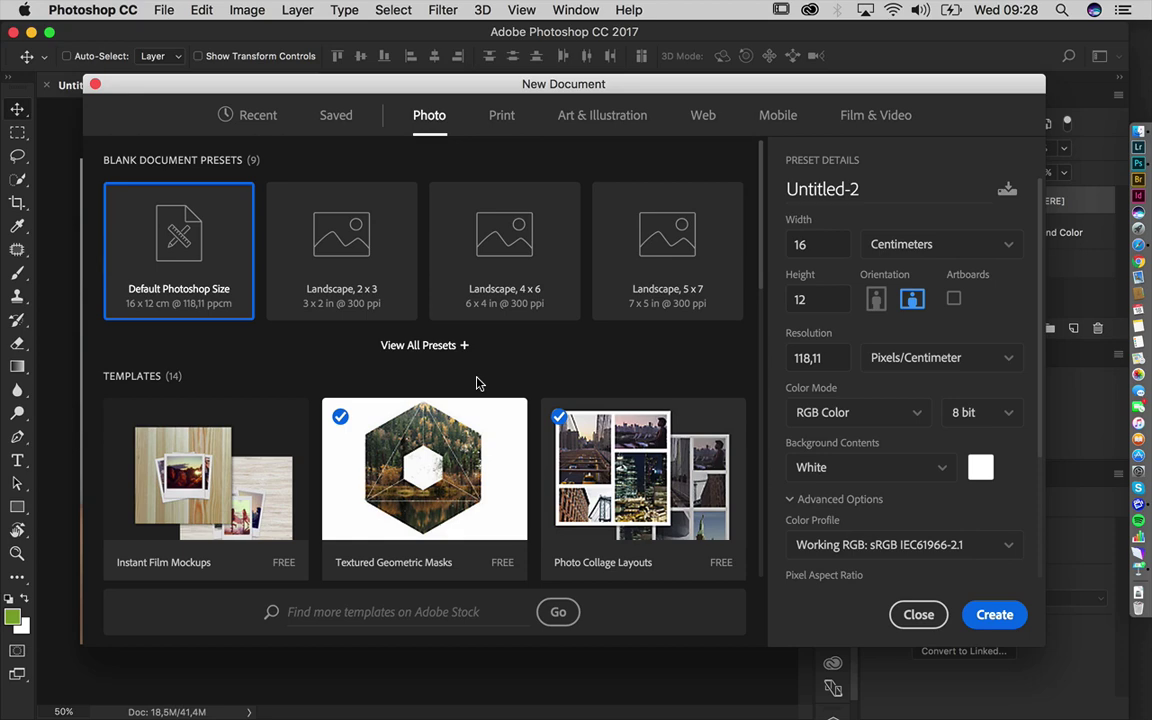
pyautogui.hotkey('ctrl', 'Left')
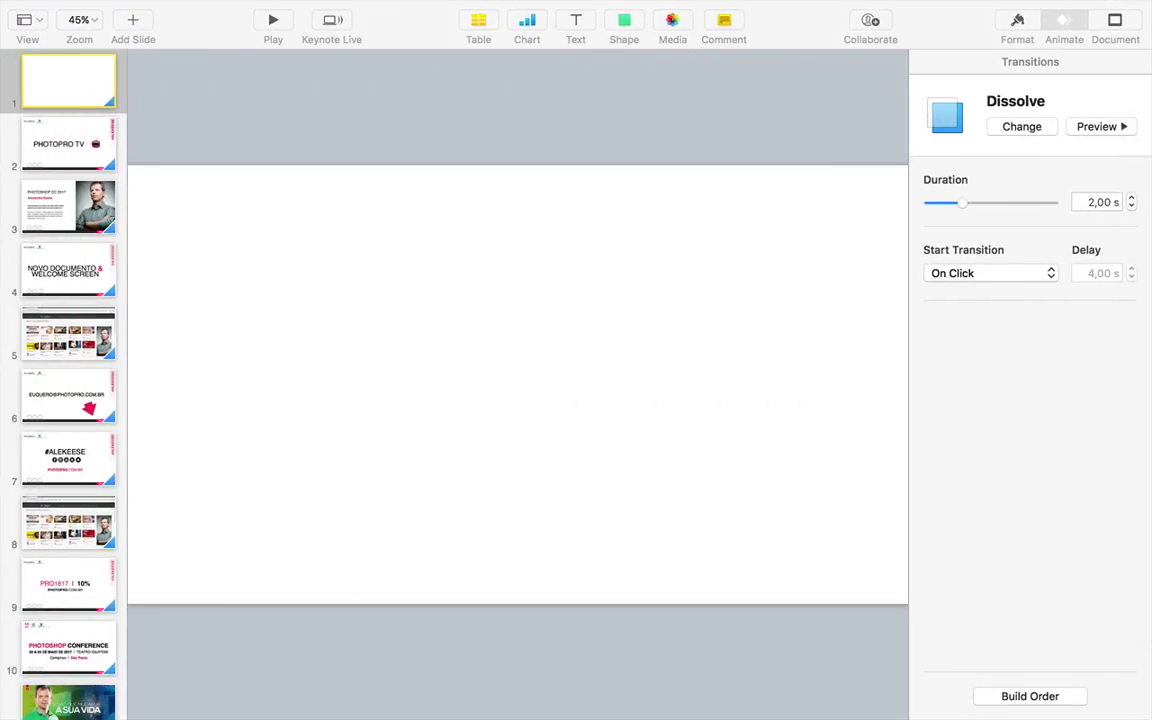
# Play the Keynote slideshow and switch to the browser's PhotoPro author page
pyautogui.press('alt+super+p')
pyautogui.hotkey('ctrl', 'Left')
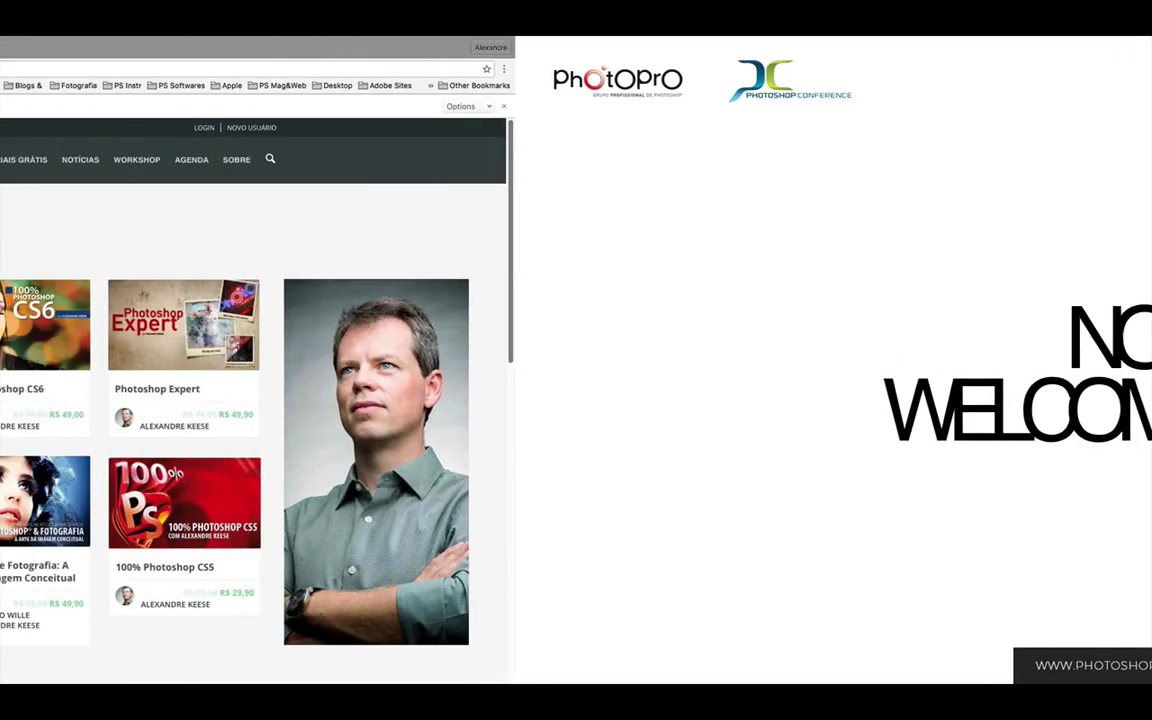